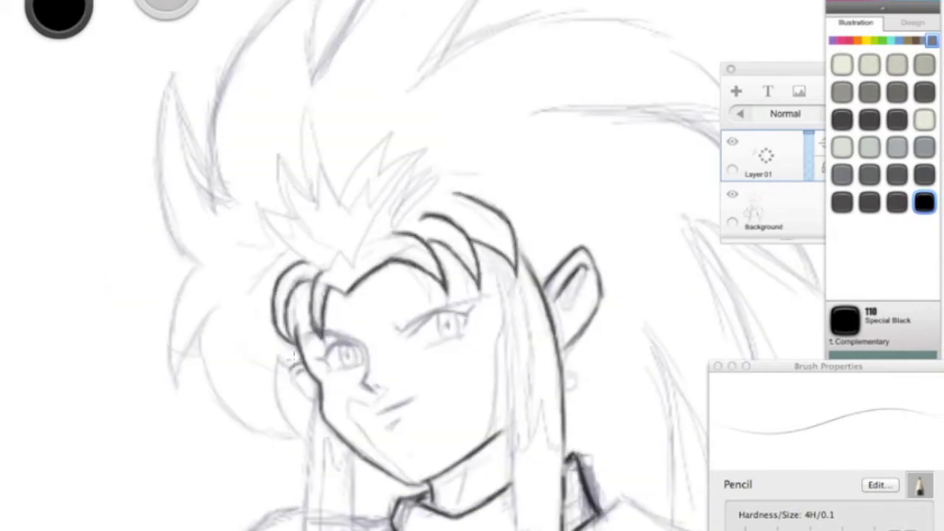
# Ink the small ear on the left and the large outer hair spikes over the pencil sketch
pyautogui.moveTo(292, 373); pyautogui.dragTo(304, 363)
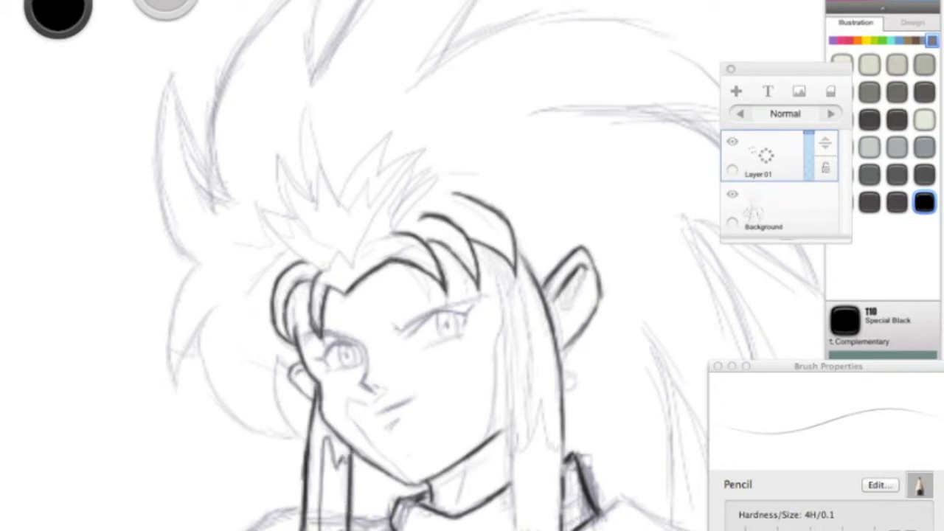
pyautogui.moveTo(282, 369); pyautogui.dragTo(259, 402)
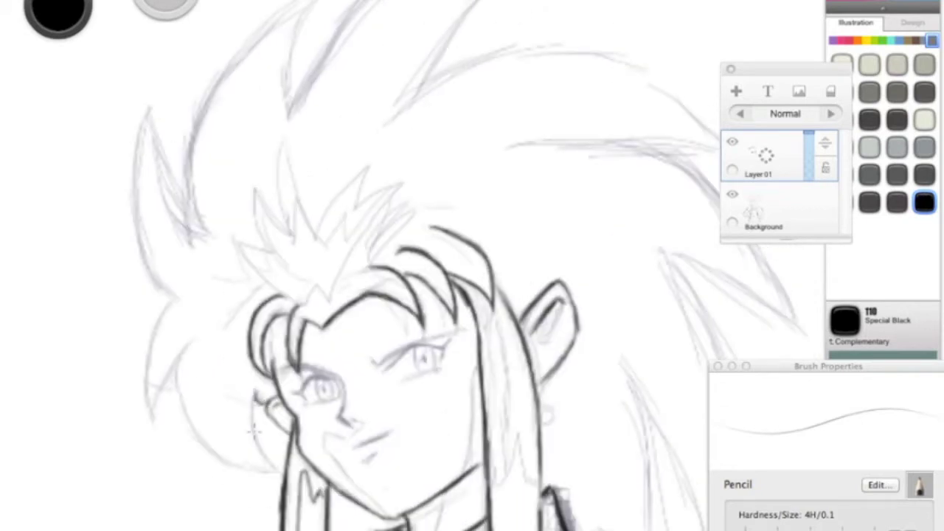
pyautogui.moveTo(146, 116)
pyautogui.mouseDown()
pyautogui.moveTo(188, 234)
pyautogui.moveTo(300, 6)
pyautogui.moveTo(267, 105)
pyautogui.mouseUp()
pyautogui.moveTo(254, 210)
pyautogui.mouseDown()
pyautogui.moveTo(464, 26)
pyautogui.moveTo(489, 59)
pyautogui.moveTo(387, 185)
pyautogui.mouseUp()
pyautogui.moveTo(343, 225); pyautogui.dragTo(556, 163)
pyautogui.moveTo(616, 238)
pyautogui.mouseDown()
pyautogui.moveTo(676, 286)
pyautogui.moveTo(720, 340)
pyautogui.mouseUp()
# Ink the long pointed hair spikes on the right side of the head down to their tips
pyautogui.hscroll(5, 717, 381)
pyautogui.scroll(-5, 564, 520)
pyautogui.moveTo(562, 325); pyautogui.dragTo(546, 446)
pyautogui.moveTo(458, 252); pyautogui.dragTo(542, 446)
pyautogui.moveTo(471, 271); pyautogui.dragTo(491, 336)
pyautogui.scroll(-3, 900, 472)
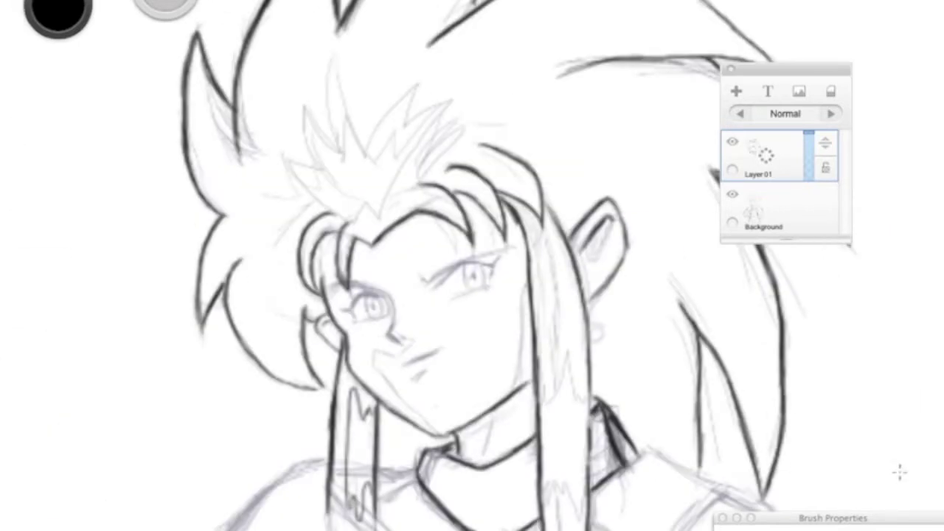
# Ink the character's eye and eyebrow on the right side of the face
pyautogui.scroll(5, 457, 373)
pyautogui.moveTo(373, 313); pyautogui.dragTo(693, 214)
pyautogui.moveTo(413, 343)
pyautogui.mouseDown()
pyautogui.moveTo(649, 245)
pyautogui.moveTo(516, 267)
pyautogui.mouseUp()
pyautogui.moveTo(494, 387); pyautogui.dragTo(638, 339)
pyautogui.moveTo(520, 270)
pyautogui.mouseDown()
pyautogui.moveTo(568, 313)
pyautogui.moveTo(804, 225)
pyautogui.mouseUp()
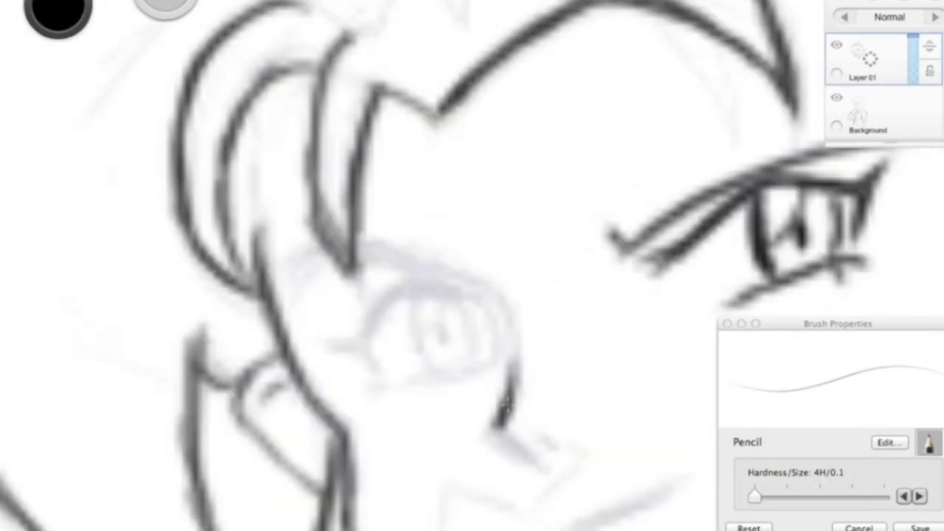
# Ink the eye on the left side of the face and the nose line
pyautogui.moveTo(362, 240); pyautogui.dragTo(509, 413)
pyautogui.moveTo(273, 265); pyautogui.dragTo(406, 232)
pyautogui.moveTo(361, 346); pyautogui.dragTo(450, 280)
pyautogui.moveTo(336, 343); pyautogui.dragTo(376, 365)
pyautogui.moveTo(413, 295); pyautogui.dragTo(472, 368)
pyautogui.moveTo(391, 291)
pyautogui.mouseDown()
pyautogui.moveTo(505, 347)
pyautogui.moveTo(347, 347)
pyautogui.mouseUp()
pyautogui.moveTo(362, 406); pyautogui.dragTo(479, 383)
pyautogui.moveTo(391, 288); pyautogui.dragTo(461, 321)
pyautogui.moveTo(435, 299); pyautogui.dragTo(442, 352)
pyautogui.moveTo(495, 427); pyautogui.dragTo(542, 476)
# Ink the mouth and extend both edges of the long hair strand on the right down to its tip
pyautogui.scroll(-3, 563, 480)
pyautogui.scroll(2, 426, 301)
pyautogui.moveTo(376, 254); pyautogui.dragTo(450, 221)
pyautogui.moveTo(426, 300); pyautogui.dragTo(450, 162)
pyautogui.moveTo(577, 89); pyautogui.dragTo(588, 386)
pyautogui.moveTo(576, 330)
pyautogui.mouseDown()
pyautogui.moveTo(475, 361)
pyautogui.moveTo(619, 516)
pyautogui.mouseUp()
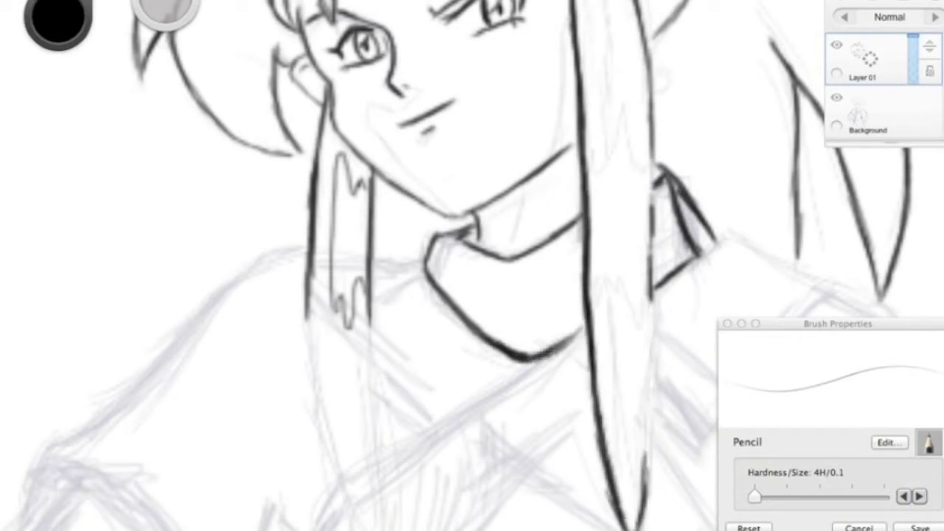
# Ink the left hair strand down to its tip and add jagged bands across the right strand
pyautogui.moveTo(323, 110)
pyautogui.mouseDown()
pyautogui.moveTo(310, 368)
pyautogui.moveTo(343, 472)
pyautogui.mouseUp()
pyautogui.moveTo(371, 306)
pyautogui.mouseDown()
pyautogui.moveTo(376, 476)
pyautogui.moveTo(362, 529)
pyautogui.mouseUp()
pyautogui.moveTo(377, 476); pyautogui.dragTo(374, 529)
pyautogui.moveTo(590, 173); pyautogui.dragTo(649, 122)
pyautogui.moveTo(649, 159); pyautogui.dragTo(652, 284)
pyautogui.moveTo(590, 280); pyautogui.dragTo(633, 301)
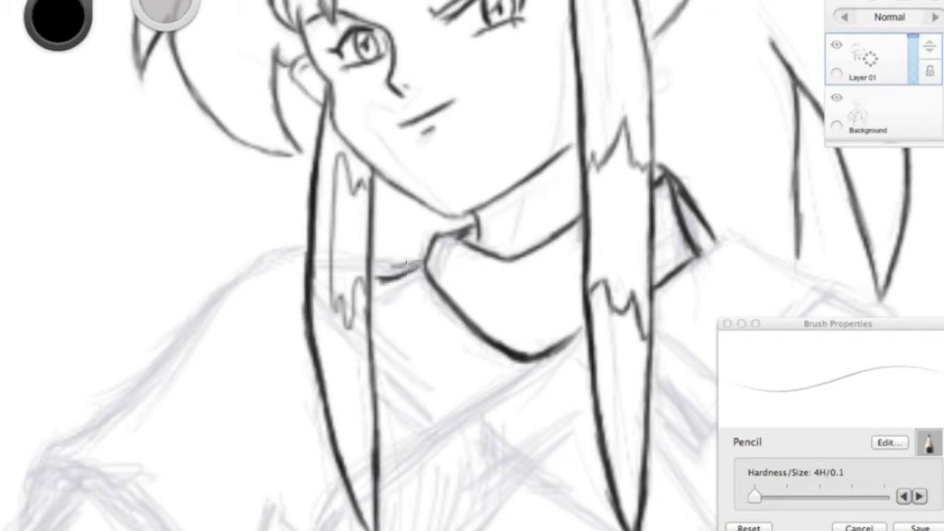
# Ink the left shoulder line from the collar and the curved edge at the top of the sleeve
pyautogui.moveTo(405, 264); pyautogui.dragTo(425, 259)
pyautogui.moveTo(310, 250)
pyautogui.mouseDown()
pyautogui.moveTo(243, 274)
pyautogui.moveTo(159, 360)
pyautogui.mouseUp()
pyautogui.moveTo(159, 360)
pyautogui.mouseDown()
pyautogui.moveTo(421, 231)
pyautogui.moveTo(309, 330)
pyautogui.mouseUp()
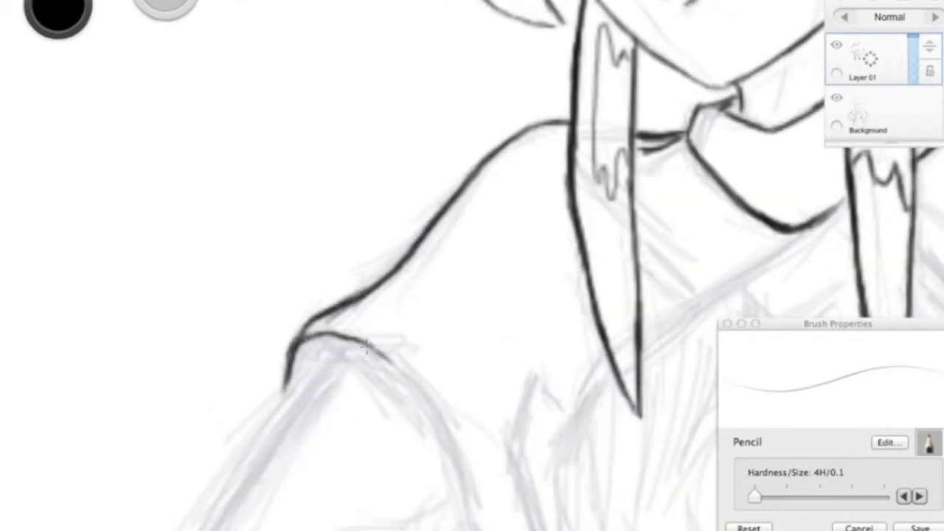
pyautogui.moveTo(384, 357); pyautogui.dragTo(439, 520)
pyautogui.moveTo(418, 338); pyautogui.dragTo(466, 360)
# Ink the outer contour of the left sleeve and the fabric folds at its elbow
pyautogui.moveTo(346, 42); pyautogui.dragTo(205, 340)
pyautogui.moveTo(177, 188)
pyautogui.mouseDown()
pyautogui.moveTo(264, 267)
pyautogui.moveTo(367, 243)
pyautogui.moveTo(435, 157)
pyautogui.mouseUp()
pyautogui.moveTo(476, 41)
pyautogui.mouseDown()
pyautogui.moveTo(413, 76)
pyautogui.moveTo(347, 72)
pyautogui.mouseUp()
pyautogui.moveTo(421, 102); pyautogui.dragTo(314, 119)
pyautogui.moveTo(417, 105); pyautogui.dragTo(425, 157)
# Ink the forearm and wristband emerging from the left sleeve
pyautogui.moveTo(361, 263); pyautogui.dragTo(464, 321)
pyautogui.moveTo(432, 169); pyautogui.dragTo(484, 225)
pyautogui.moveTo(466, 321); pyautogui.dragTo(517, 262)
pyautogui.moveTo(516, 262); pyautogui.dragTo(478, 316)
pyautogui.moveTo(425, 166); pyautogui.dragTo(494, 235)
pyautogui.moveTo(552, 276); pyautogui.dragTo(469, 355)
# Ink the robe's overlapping chest flap and its collar edge beside the right hair strand
pyautogui.scroll(-10, 375, 236)
pyautogui.moveTo(321, 303)
pyautogui.mouseDown()
pyautogui.moveTo(369, 195)
pyautogui.moveTo(424, 276)
pyautogui.moveTo(465, 428)
pyautogui.mouseUp()
pyautogui.scroll(-5, 369, 195)
pyautogui.hscroll(-5, 369, 196)
pyautogui.moveTo(196, 174); pyautogui.dragTo(354, 310)
pyautogui.moveTo(354, 314)
pyautogui.mouseDown()
pyautogui.moveTo(393, 356)
pyautogui.moveTo(426, 483)
pyautogui.mouseUp()
pyautogui.moveTo(196, 163); pyautogui.dragTo(298, 77)
# Ink the crossed neckline and the left contour of the chest
pyautogui.hscroll(-3, 299, 78)
pyautogui.moveTo(405, 86); pyautogui.dragTo(297, 149)
pyautogui.moveTo(362, 92); pyautogui.dragTo(252, 170)
pyautogui.moveTo(308, 140); pyautogui.dragTo(98, 318)
pyautogui.moveTo(153, 250); pyautogui.dragTo(125, 457)
pyautogui.scroll(-3, 430, 256)
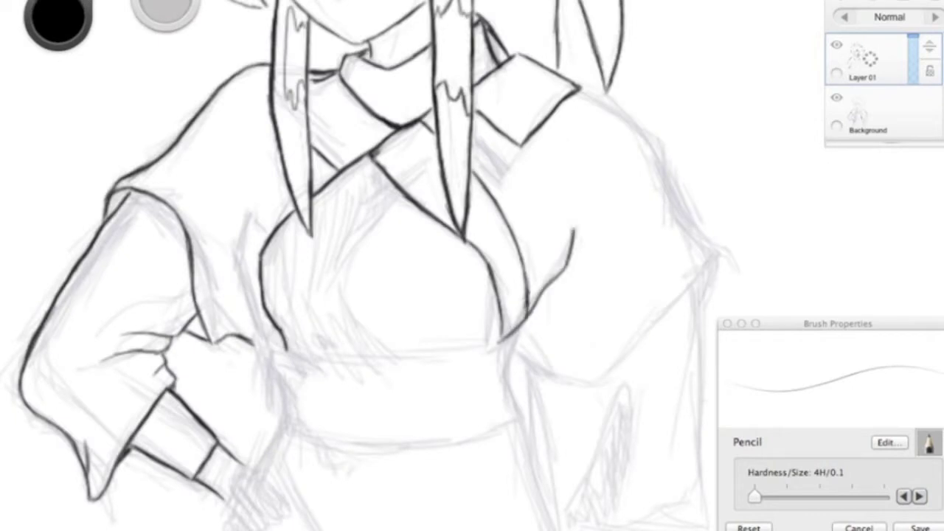
# Ink the upper and lower edges of the waist sash, redrawing the first upper-edge stroke
pyautogui.scroll(3, 285, 400)
pyautogui.moveTo(150, 274); pyautogui.dragTo(469, 267)
pyautogui.hotkey('ctrl', 'z')
pyautogui.moveTo(189, 275); pyautogui.dragTo(393, 270)
pyautogui.moveTo(144, 402)
pyautogui.mouseDown()
pyautogui.moveTo(268, 480)
pyautogui.moveTo(502, 453)
pyautogui.moveTo(624, 400)
pyautogui.mouseUp()
pyautogui.moveTo(569, 251); pyautogui.dragTo(333, 275)
pyautogui.press('e')
pyautogui.press('e')
# Ink the left side of the sash and the outline of the hand resting on the hip
pyautogui.scroll(-3, 399, 258)
pyautogui.moveTo(383, 383)
pyautogui.mouseDown()
pyautogui.moveTo(335, 158)
pyautogui.moveTo(362, 147)
pyautogui.mouseUp()
pyautogui.moveTo(363, 456); pyautogui.dragTo(363, 272)
pyautogui.scroll(-2, 363, 272)
pyautogui.scroll(5, 372, 298)
# Try to ink the fingers of the hand on the hip, and undo the strokes
pyautogui.moveTo(439, 383)
pyautogui.mouseDown()
pyautogui.moveTo(374, 302)
pyautogui.moveTo(440, 398)
pyautogui.mouseUp()
pyautogui.moveTo(360, 341); pyautogui.dragTo(417, 422)
pyautogui.moveTo(384, 357); pyautogui.dragTo(432, 426)
pyautogui.moveTo(341, 383); pyautogui.dragTo(401, 445)
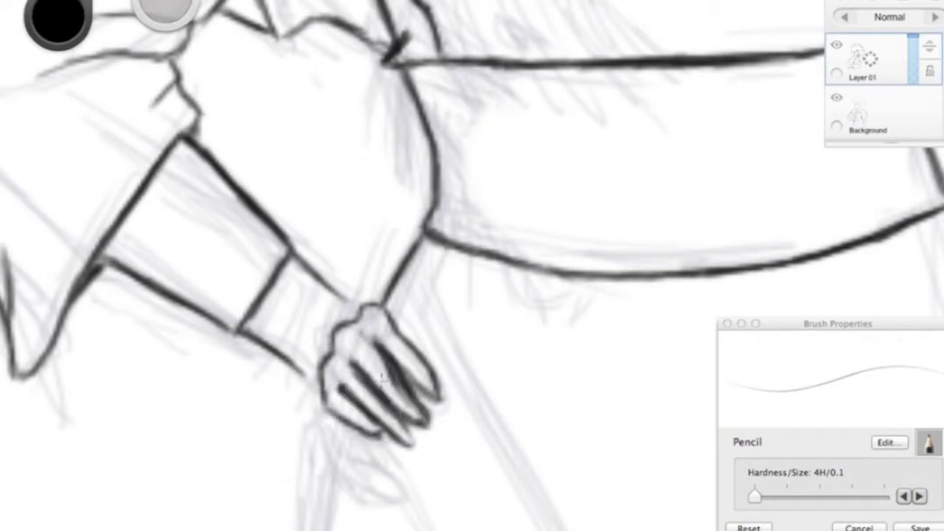
pyautogui.press('super+z')
pyautogui.press('super+z')
pyautogui.press('super+z')
pyautogui.moveTo(333, 351); pyautogui.dragTo(341, 392)
pyautogui.moveTo(347, 324)
pyautogui.mouseDown()
pyautogui.moveTo(427, 421)
pyautogui.moveTo(422, 436)
pyautogui.moveTo(341, 352)
pyautogui.mouseUp()
pyautogui.press('super+z')
pyautogui.press('super+z')
pyautogui.press('super+z')
# Ink the curled fingers of the hand on the hip, replacing one misplaced stroke
pyautogui.moveTo(366, 307)
pyautogui.mouseDown()
pyautogui.moveTo(427, 424)
pyautogui.moveTo(394, 347)
pyautogui.mouseUp()
pyautogui.moveTo(332, 380); pyautogui.dragTo(421, 384)
pyautogui.press('super+z')
pyautogui.moveTo(361, 398); pyautogui.dragTo(413, 431)
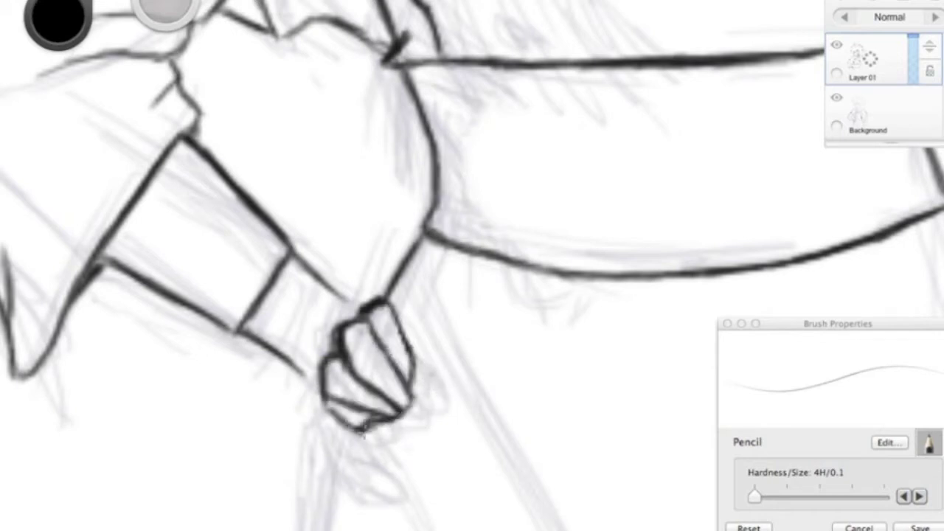
# Ink the long right edge of the lower robe from the sash down to the canvas edge
pyautogui.scroll(-3, 267, 337)
pyautogui.scroll(3, 466, 360)
pyautogui.moveTo(291, 236); pyautogui.dragTo(390, 495)
pyautogui.scroll(-5, 293, 126)
pyautogui.moveTo(443, 44)
pyautogui.mouseDown()
pyautogui.moveTo(600, 464)
pyautogui.moveTo(641, 527)
pyautogui.mouseUp()
pyautogui.scroll(-3, 558, 379)
pyautogui.moveTo(559, 379); pyautogui.dragTo(633, 527)
pyautogui.scroll(-2, 576, 412)
pyautogui.scroll(-3, 576, 411)
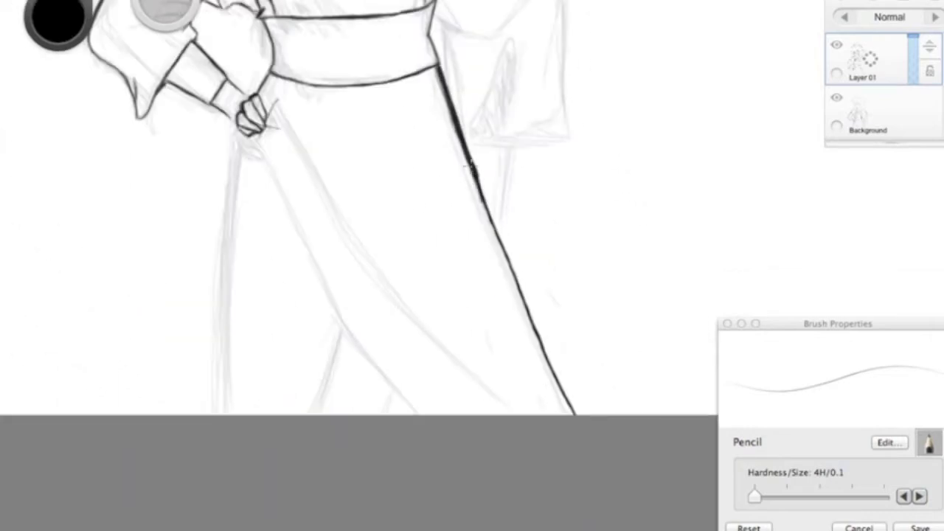
pyautogui.scroll(5, 519, 289)
pyautogui.scroll(-8, 400, 221)
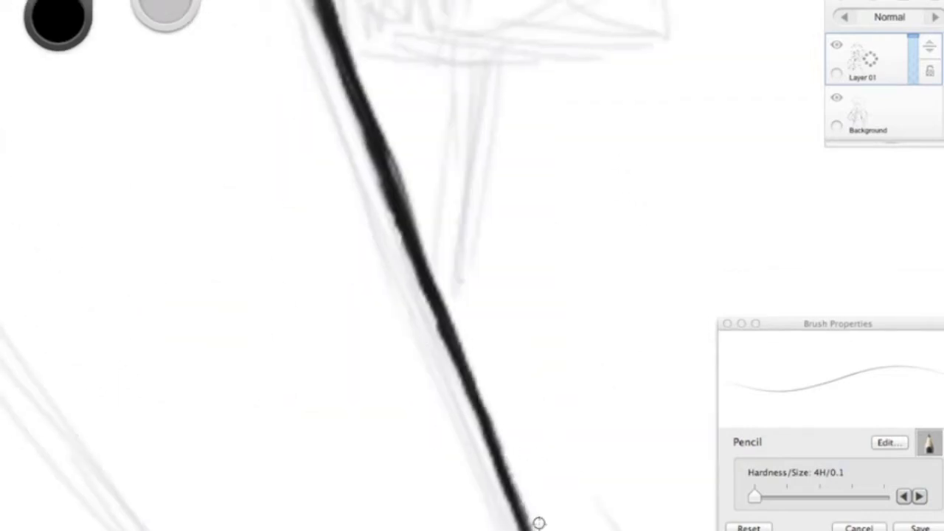
# Ink the right shoulder, the draped upper sleeve and the hanging lower sleeve
pyautogui.scroll(5, 488, 360)
pyautogui.scroll(-2, 407, 346)
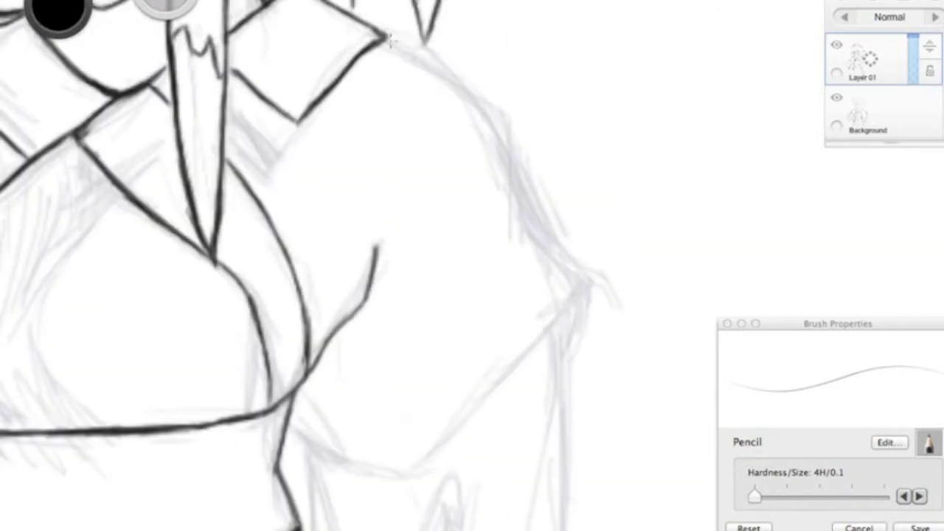
pyautogui.moveTo(492, 106); pyautogui.dragTo(545, 230)
pyautogui.moveTo(509, 372)
pyautogui.mouseDown()
pyautogui.moveTo(420, 461)
pyautogui.moveTo(365, 468)
pyautogui.mouseUp()
pyautogui.moveTo(287, 416); pyautogui.dragTo(351, 474)
pyautogui.moveTo(566, 319); pyautogui.dragTo(559, 525)
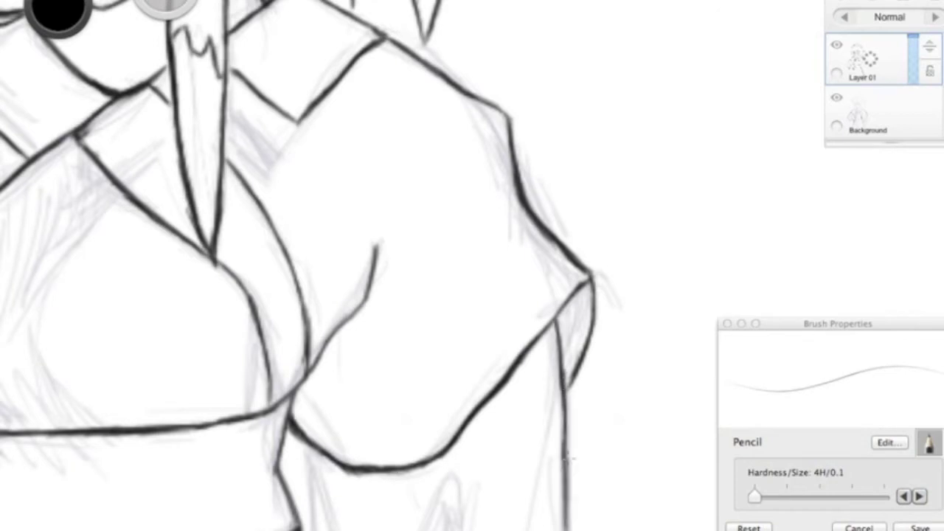
pyautogui.scroll(-10, 561, 177)
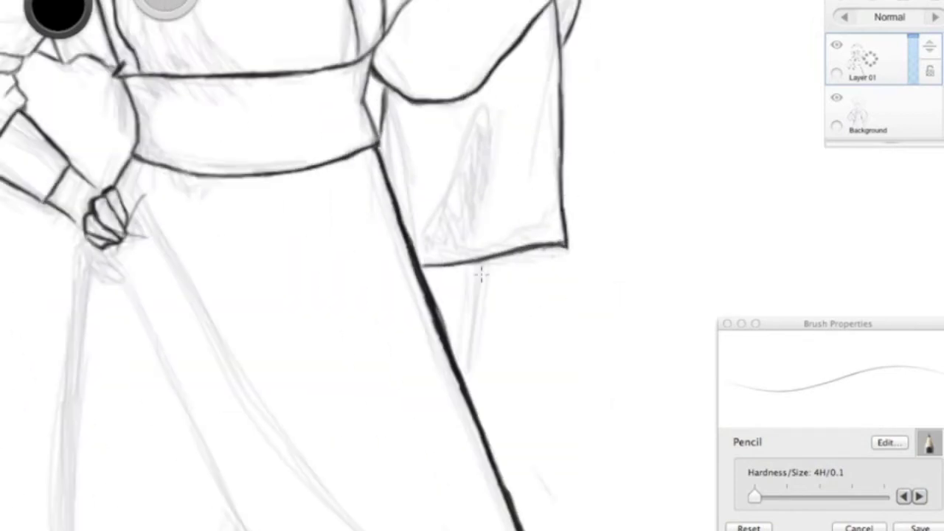
# Ink the left edge of the lower robe downward from the hand with the Pencil at 2H/0.7
pyautogui.hscroll(-5, 368, 266)
pyautogui.moveTo(195, 224); pyautogui.dragTo(180, 380)
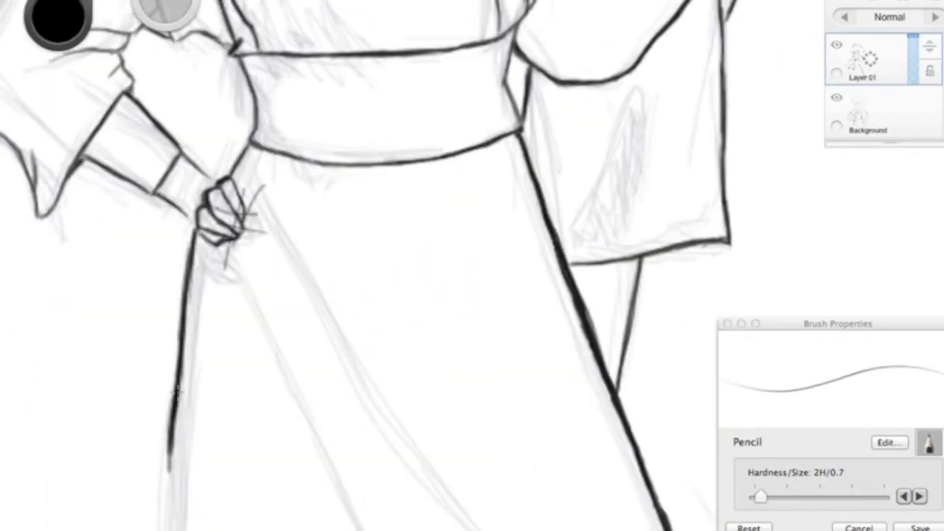
pyautogui.scroll(-10, 179, 391)
pyautogui.moveTo(442, 7); pyautogui.dragTo(400, 527)
pyautogui.scroll(10, 401, 516)
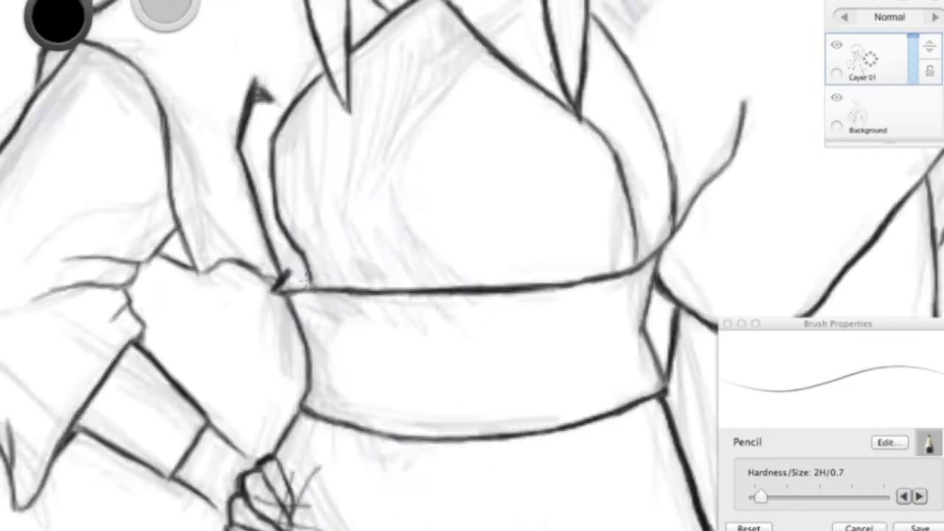
# Ink the first part of the robe's front opening line below the hand on the hip
pyautogui.scroll(-5, 472, 295)
pyautogui.moveTo(309, 247); pyautogui.dragTo(372, 376)
pyautogui.scroll(5, 302, 265)
pyautogui.moveTo(443, 170)
pyautogui.mouseDown()
pyautogui.moveTo(483, 303)
pyautogui.moveTo(479, 391)
pyautogui.mouseUp()
pyautogui.moveTo(361, 251)
pyautogui.mouseDown()
pyautogui.moveTo(430, 391)
pyautogui.moveTo(352, 326)
pyautogui.mouseUp()
pyautogui.scroll(-5, 352, 327)
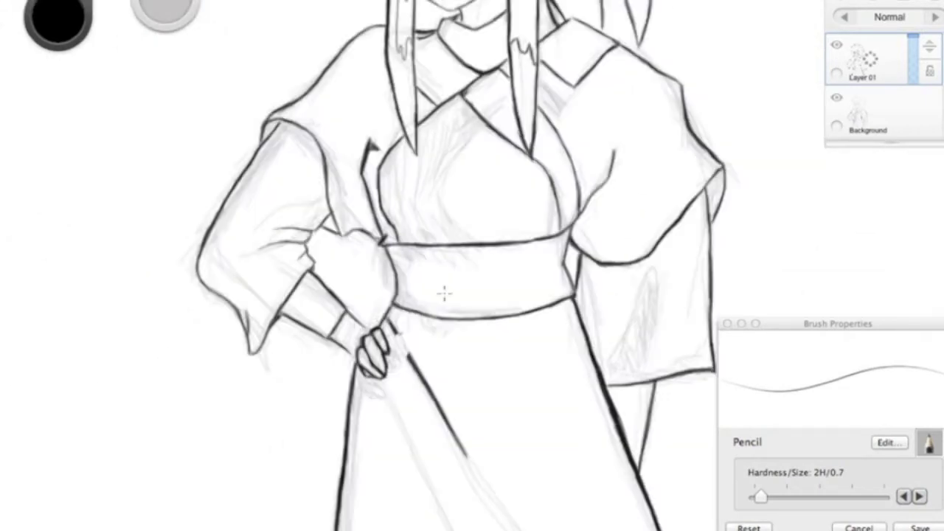
# Ink the two long diagonal lines of the robe's front opening down to the hem, redoing the first stroke
pyautogui.scroll(-5, 444, 263)
pyautogui.scroll(5, 276, 249)
pyautogui.scroll(-2, 301, 240)
pyautogui.moveTo(281, 251); pyautogui.dragTo(395, 413)
pyautogui.press('super+z')
pyautogui.moveTo(267, 227); pyautogui.dragTo(516, 530)
pyautogui.moveTo(96, 86); pyautogui.dragTo(348, 530)
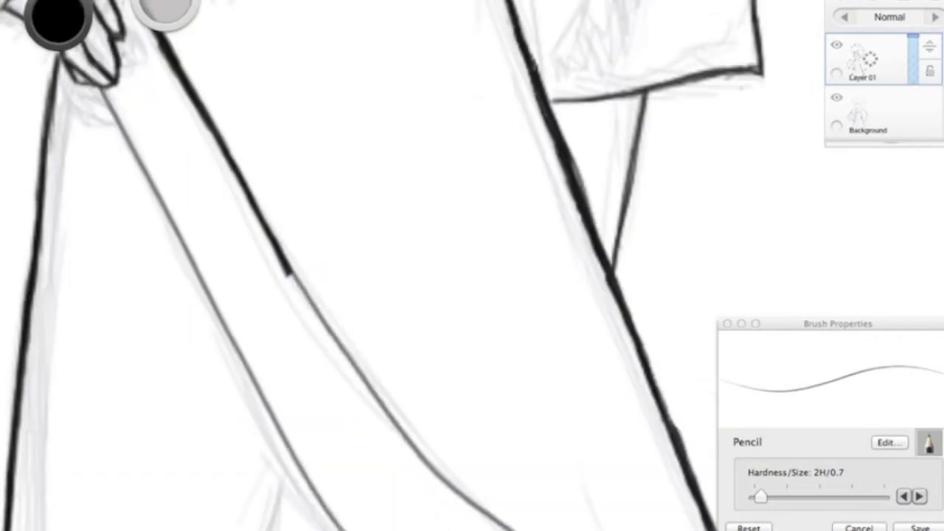
pyautogui.scroll(-3, 112, 392)
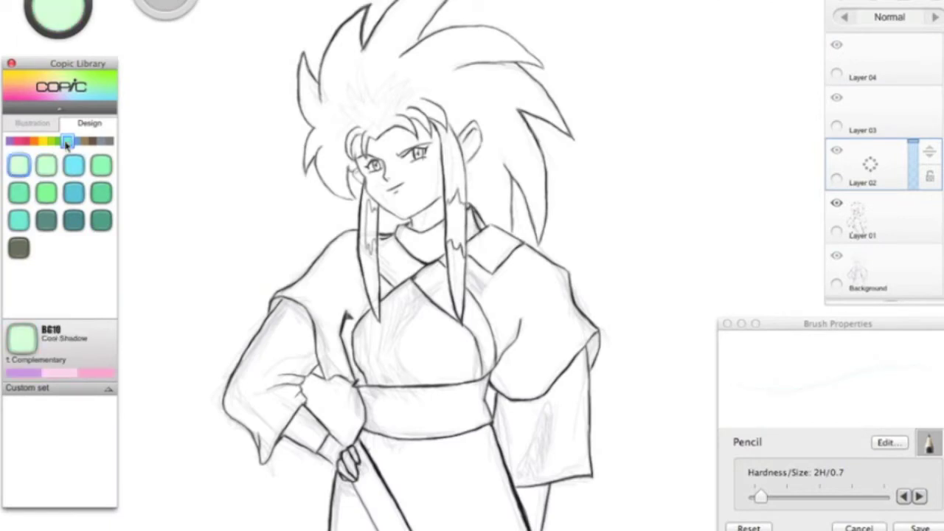
# Block in the whole hair area in light cyan on Layer 02 beneath the line art with the Paintbrush at size 32.6
pyautogui.moveTo(317, 133); pyautogui.dragTo(346, 178)
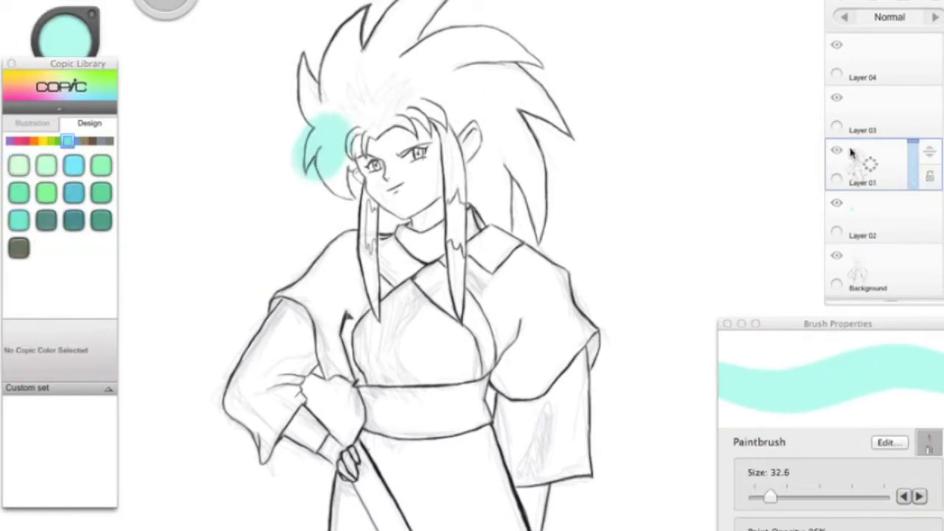
pyautogui.moveTo(855, 164); pyautogui.dragTo(856, 218)
pyautogui.moveTo(309, 89); pyautogui.dragTo(472, 29)
pyautogui.moveTo(442, 111); pyautogui.dragTo(413, 332)
pyautogui.moveTo(517, 155); pyautogui.dragTo(560, 295)
pyautogui.click(101, 192)
pyautogui.moveTo(280, 73); pyautogui.dragTo(332, 354)
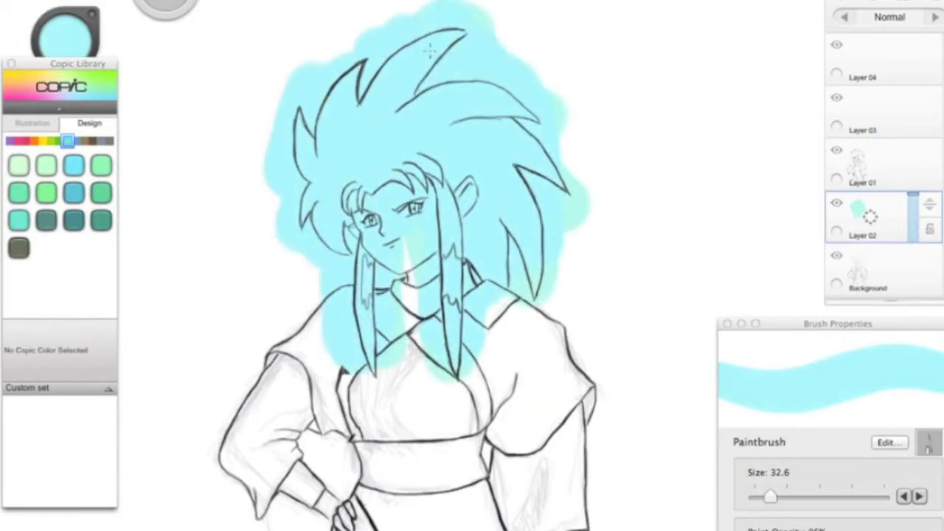
# Erase the cyan spilling outside the hair outline and over the face and clothes, using the Hard Eraser at size 2.7 for fine edges
pyautogui.press('e')
pyautogui.moveTo(565, 265)
pyautogui.mouseDown()
pyautogui.moveTo(565, 166)
pyautogui.moveTo(450, 37)
pyautogui.moveTo(383, 19)
pyautogui.moveTo(295, 85)
pyautogui.moveTo(283, 160)
pyautogui.mouseUp()
pyautogui.moveTo(248, 279)
pyautogui.mouseDown()
pyautogui.moveTo(361, 354)
pyautogui.moveTo(413, 214)
pyautogui.moveTo(417, 254)
pyautogui.moveTo(472, 288)
pyautogui.moveTo(453, 327)
pyautogui.mouseUp()
pyautogui.scroll(5, 472, 288)
pyautogui.scroll(5, 295, 244)
pyautogui.hscroll(5, 453, 327)
pyautogui.scroll(3, 438, 130)
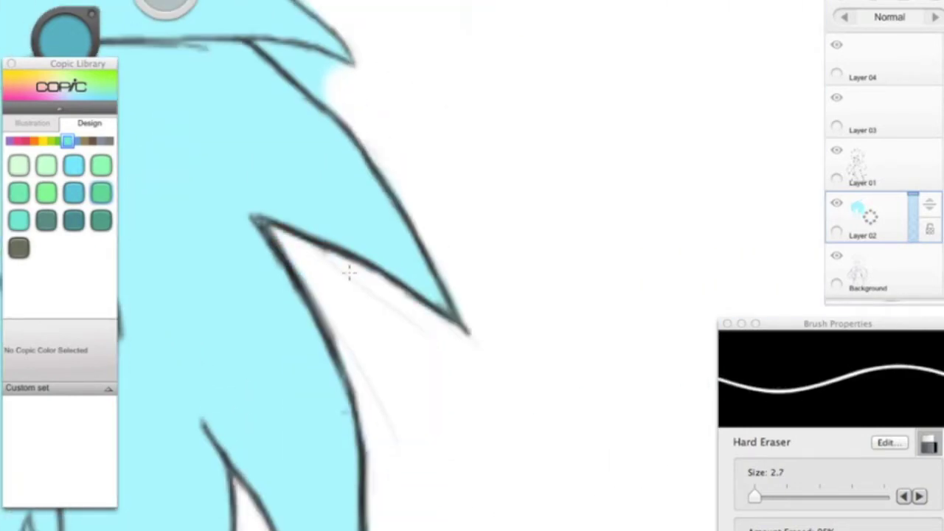
pyautogui.scroll(5, 386, 291)
pyautogui.scroll(5, 305, 249)
pyautogui.scroll(-5, 381, 89)
# Fill the remaining gaps in the hair with light cyan using the Paintbrush at size 9.3
pyautogui.press('b')
pyautogui.moveTo(228, 165); pyautogui.dragTo(221, 130)
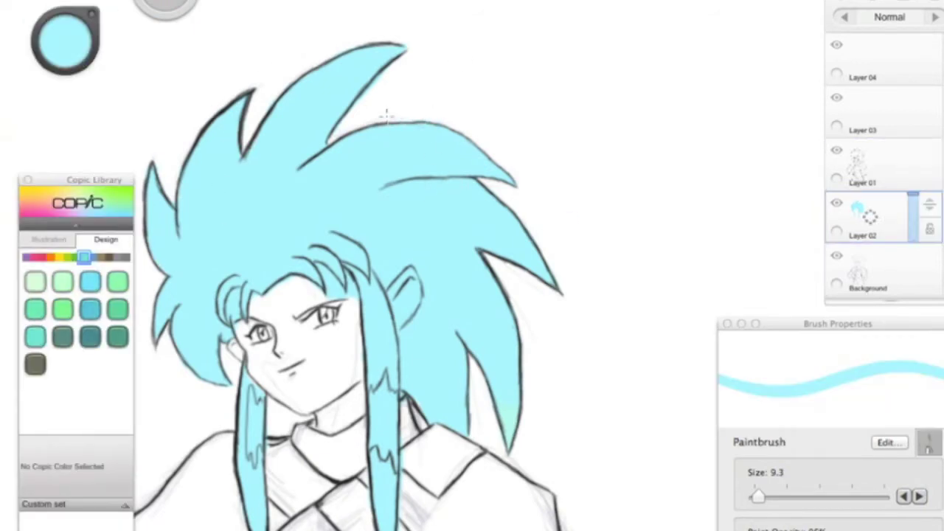
pyautogui.scroll(-2, 426, 66)
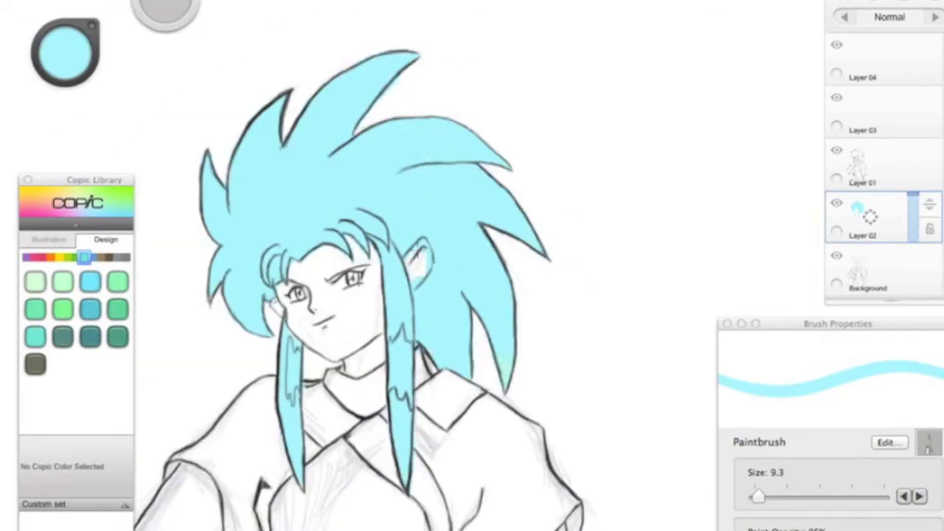
# Paint teal shadows over the front spikes, fringe and lower back of the hair on Layer 03 with the Paintbrush at size 9.3
pyautogui.moveTo(78, 63); pyautogui.dragTo(78, 74)
pyautogui.moveTo(255, 110); pyautogui.dragTo(214, 243)
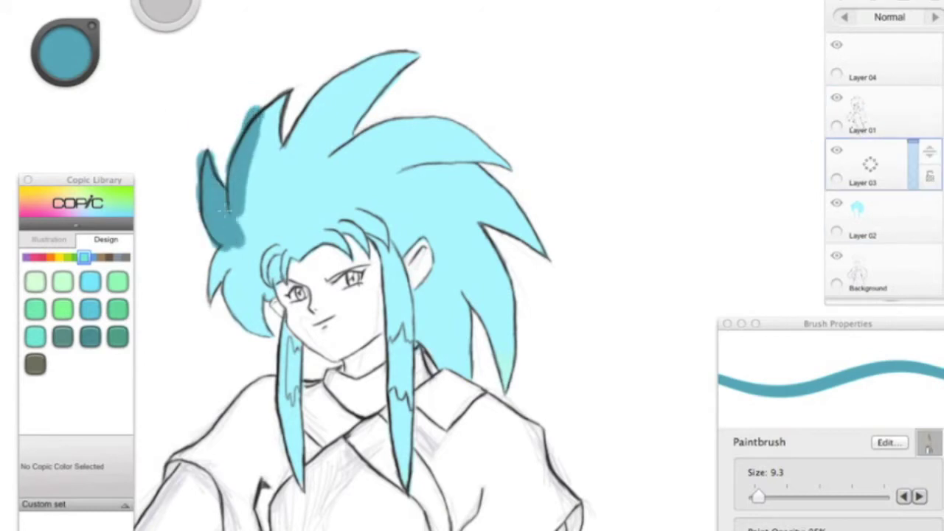
pyautogui.moveTo(221, 184); pyautogui.dragTo(258, 336)
pyautogui.moveTo(266, 292)
pyautogui.mouseDown()
pyautogui.moveTo(347, 111)
pyautogui.moveTo(380, 192)
pyautogui.moveTo(372, 143)
pyautogui.mouseUp()
pyautogui.press('n')
pyautogui.press('b')
pyautogui.moveTo(346, 62); pyautogui.dragTo(391, 184)
pyautogui.moveTo(476, 295)
pyautogui.mouseDown()
pyautogui.moveTo(442, 361)
pyautogui.moveTo(487, 324)
pyautogui.mouseUp()
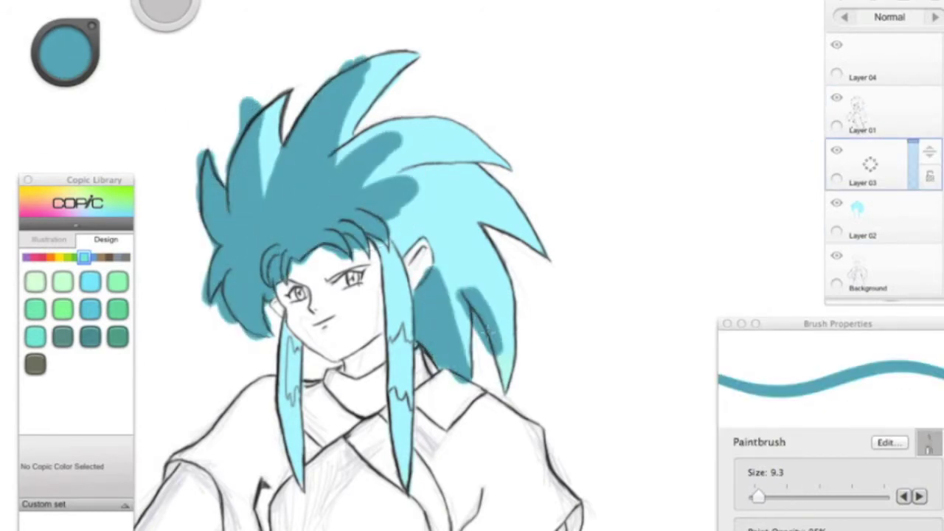
# Erase the teal spilling outside the hair outline and sharpen the shadow edges into pointed spikes
pyautogui.press('e')
pyautogui.press('b')
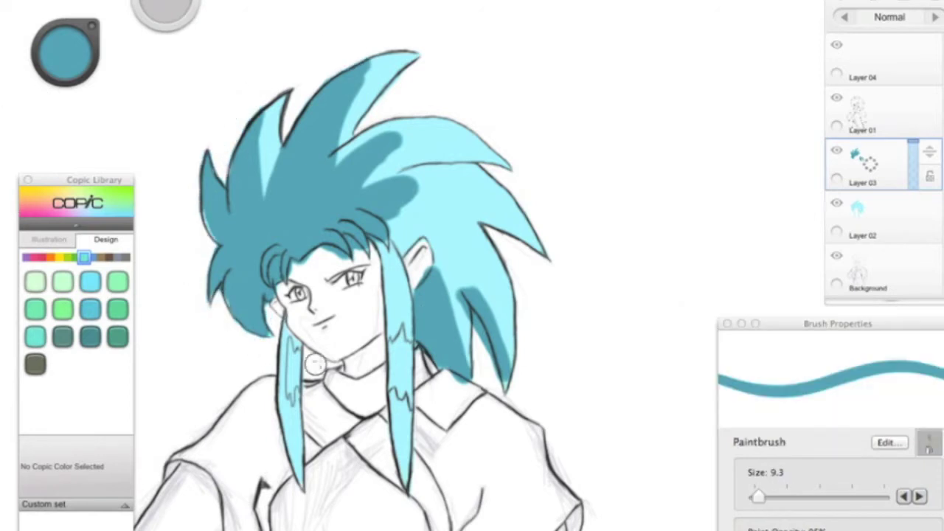
pyautogui.hotkey('ctrl', 'z')
pyautogui.moveTo(332, 177); pyautogui.dragTo(393, 147)
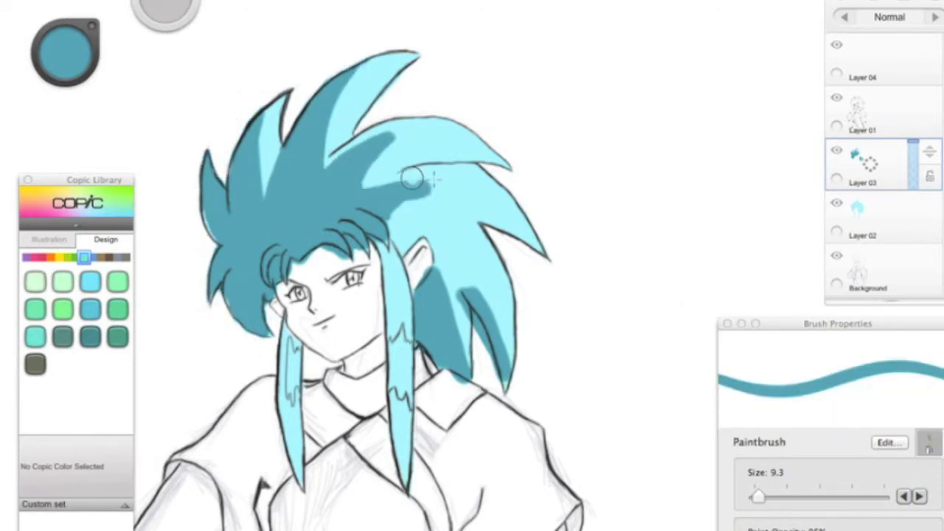
# Erase the cyan fringes around the bangs and forehead on Layer 02 with the Hard Eraser at size 2.0
pyautogui.press('e')
pyautogui.scroll(5, 336, 205)
pyautogui.moveTo(280, 442)
pyautogui.mouseDown()
pyautogui.moveTo(359, 331)
pyautogui.moveTo(262, 401)
pyautogui.mouseUp()
pyautogui.scroll(-5, 544, 145)
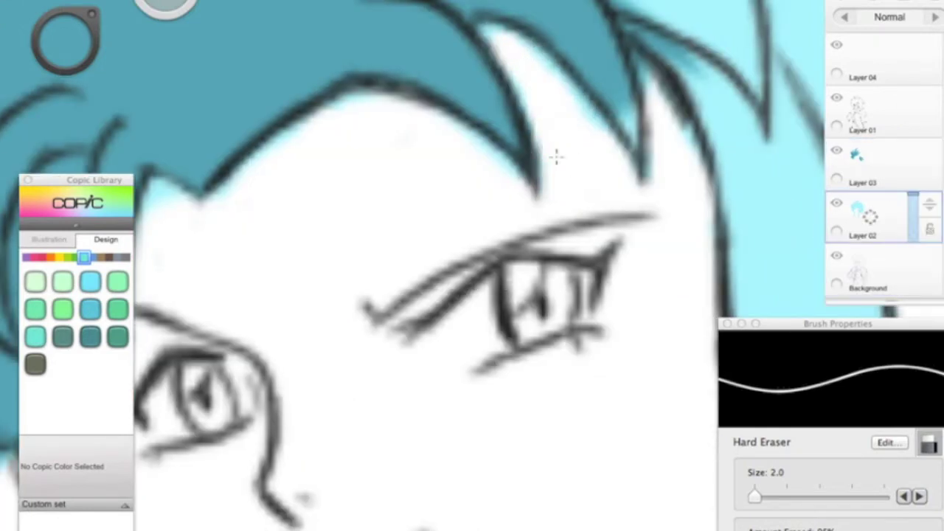
pyautogui.scroll(5, 712, 175)
pyautogui.scroll(-3, 712, 175)
pyautogui.moveTo(288, 354)
pyautogui.mouseDown()
pyautogui.moveTo(270, 302)
pyautogui.moveTo(310, 162)
pyautogui.moveTo(251, 243)
pyautogui.moveTo(236, 221)
pyautogui.mouseUp()
pyautogui.scroll(-4, 379, 186)
pyautogui.scroll(-3, 378, 184)
# Shade the inner fringe and the outer edges of both long side locks in teal with the Paintbrush at size 3.5
pyautogui.press('b')
pyautogui.press('b')
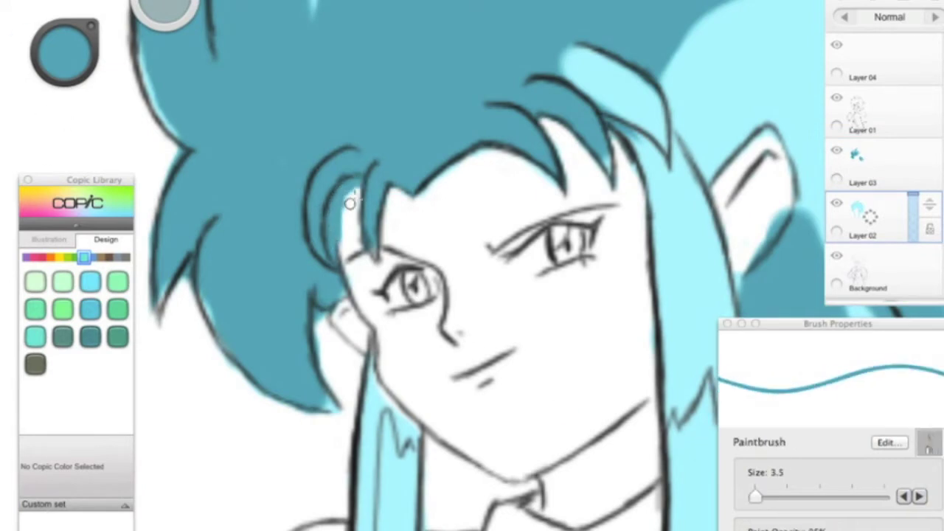
pyautogui.scroll(-3, 256, 161)
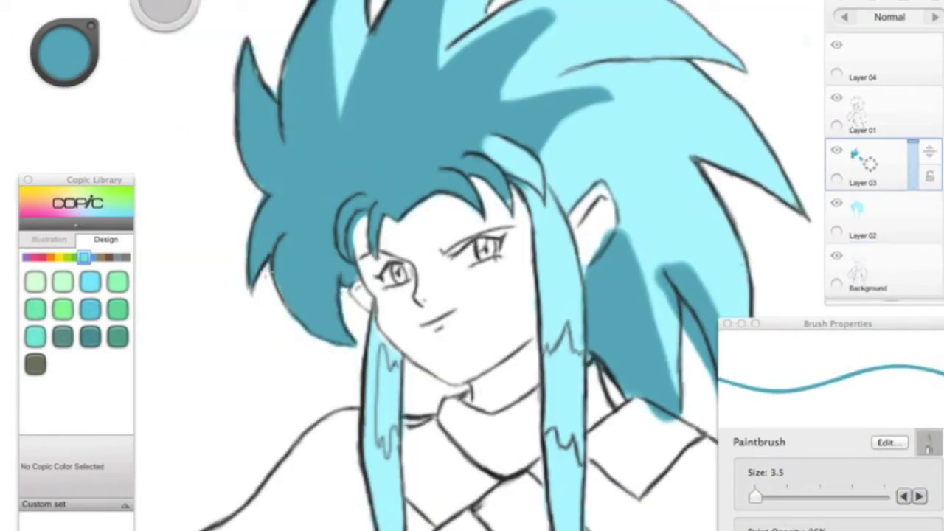
pyautogui.hscroll(2, 565, 213)
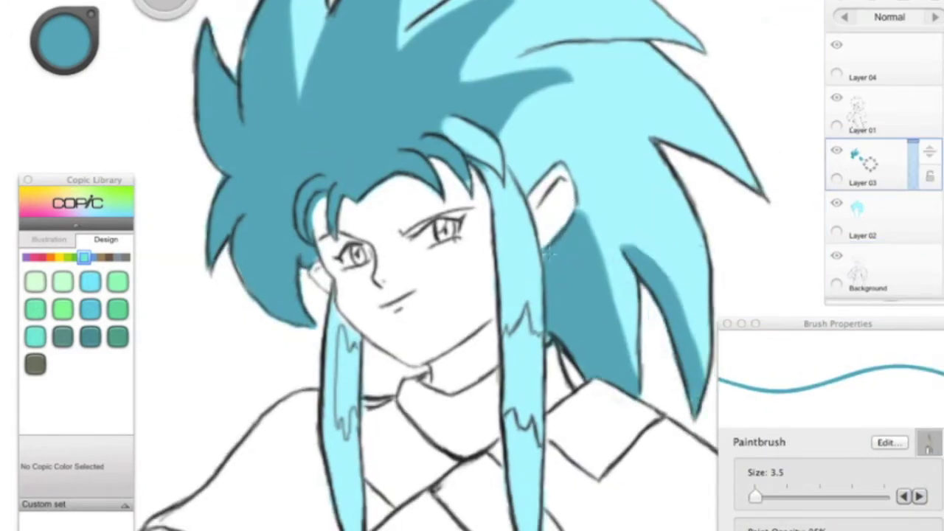
pyautogui.moveTo(507, 419); pyautogui.dragTo(521, 508)
pyautogui.moveTo(331, 304); pyautogui.dragTo(328, 509)
pyautogui.scroll(-3, 325, 427)
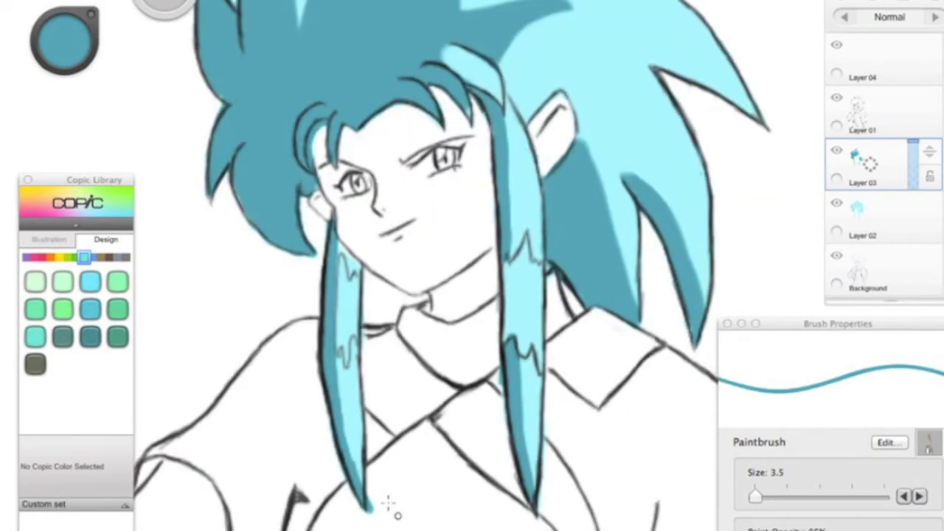
# Paint a spiky near-white highlight above the fringe on Layer 04, beneath the line art, with the Ballpoint Pen at size 4.0
pyautogui.scroll(5, 457, 266)
pyautogui.click(870, 110)
pyautogui.moveTo(413, 254)
pyautogui.mouseDown()
pyautogui.moveTo(372, 271)
pyautogui.moveTo(366, 233)
pyautogui.moveTo(325, 210)
pyautogui.moveTo(377, 251)
pyautogui.moveTo(343, 228)
pyautogui.mouseUp()
pyautogui.press('super+z')
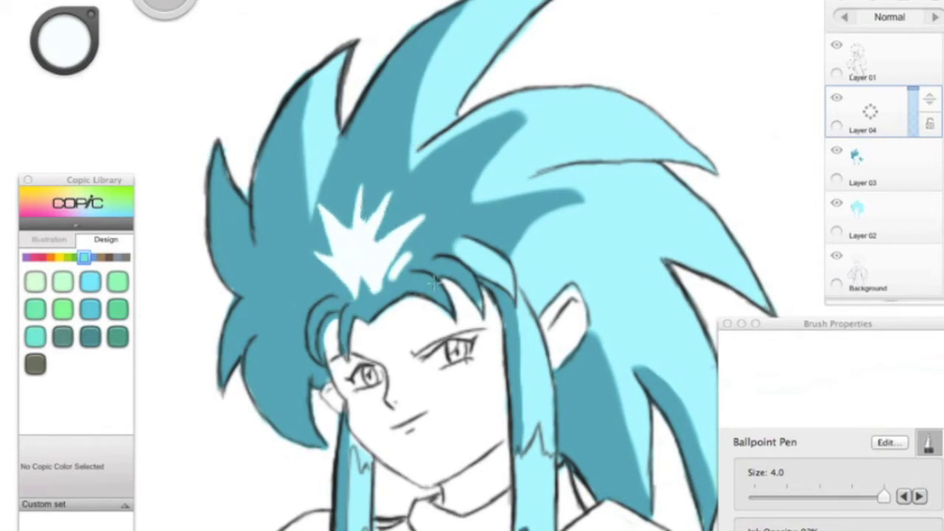
# Fill the middle bands of both side locks with a pale cyan highlight on Layer 04 using the Ballpoint Pen at size 4.0
pyautogui.scroll(-5, 447, 235)
pyautogui.moveTo(517, 365); pyautogui.dragTo(531, 454)
pyautogui.moveTo(525, 341); pyautogui.dragTo(550, 468)
pyautogui.moveTo(546, 421); pyautogui.dragTo(555, 478)
pyautogui.moveTo(369, 361); pyautogui.dragTo(351, 464)
pyautogui.moveTo(369, 377); pyautogui.dragTo(360, 424)
pyautogui.keyDown('alt'); pyautogui.click(531, 317); pyautogui.keyUp('alt')
pyautogui.moveTo(538, 350); pyautogui.dragTo(520, 464)
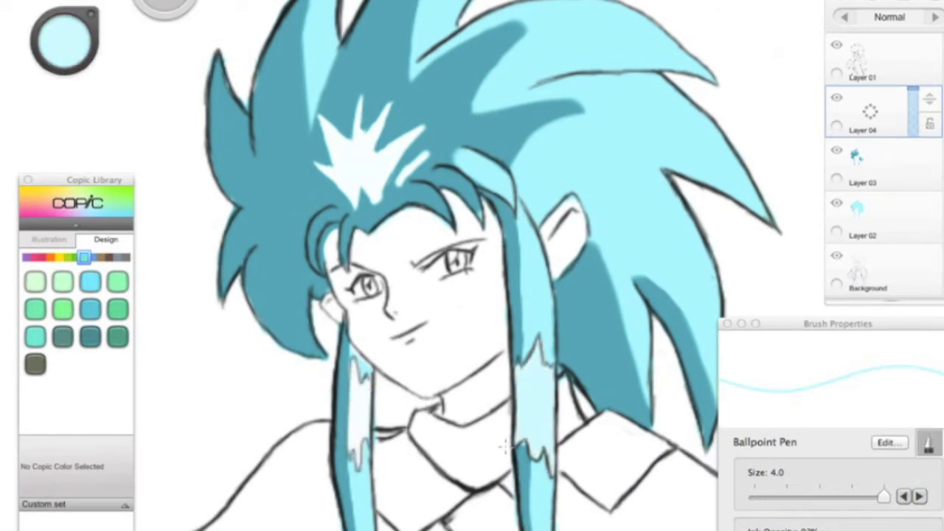
# Whiten the side locks' highlight bands and erase their zigzag guide lines from the line art with the Ballpoint Pen at size 1.8
pyautogui.keyDown('alt'); pyautogui.click(408, 180); pyautogui.keyUp('alt')
pyautogui.click(895, 61)
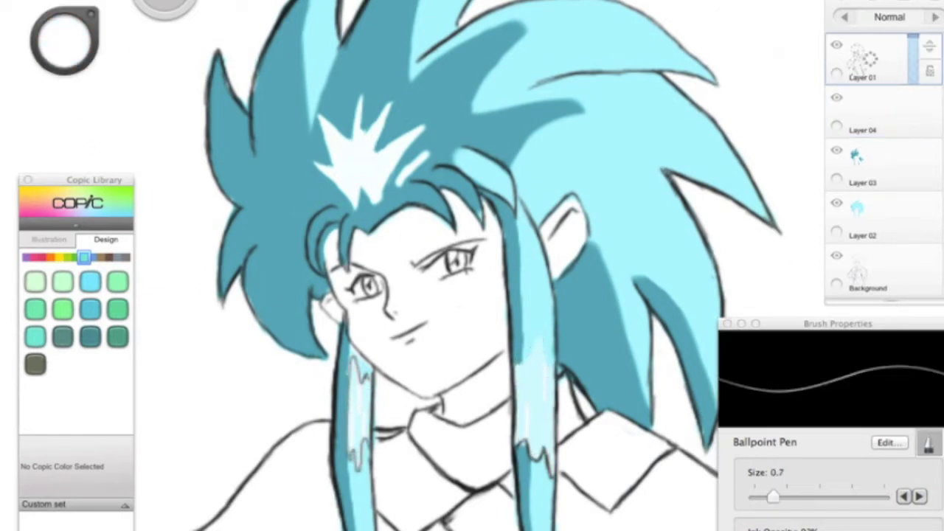
pyautogui.click(870, 111)
pyautogui.moveTo(542, 347); pyautogui.dragTo(537, 440)
pyautogui.moveTo(351, 369); pyautogui.dragTo(359, 459)
pyautogui.click(894, 69)
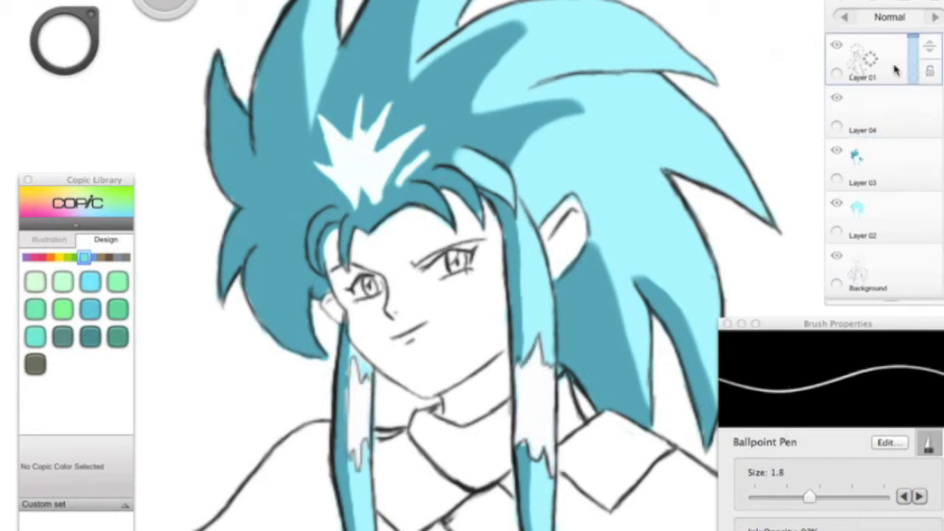
pyautogui.click(870, 111)
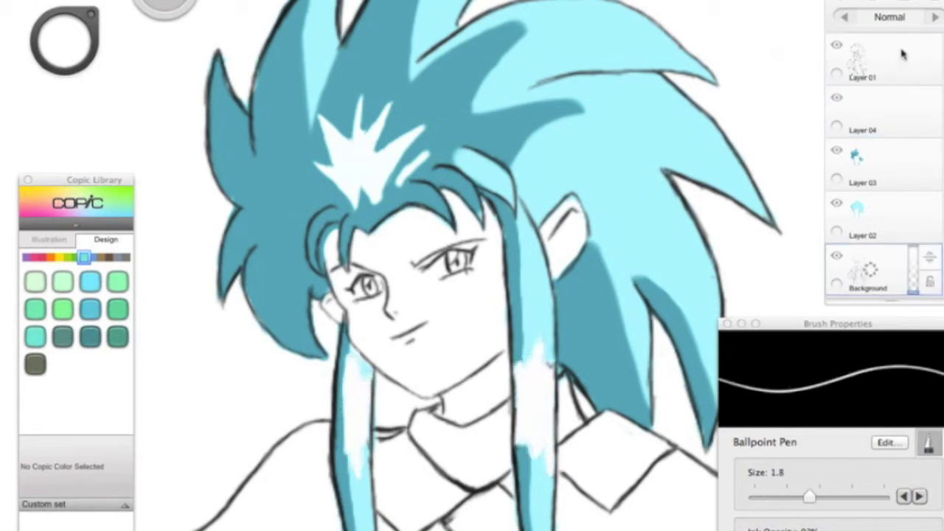
# Soften the highlights on both side locks and above the fringe into a smooth glow with the Blur tool at size 2.5
pyautogui.moveTo(344, 458); pyautogui.dragTo(359, 347)
pyautogui.moveTo(533, 354); pyautogui.dragTo(544, 453)
pyautogui.moveTo(413, 148); pyautogui.dragTo(376, 185)
pyautogui.moveTo(324, 110); pyautogui.dragTo(369, 192)
pyautogui.click(267, 129)
pyautogui.moveTo(413, 129); pyautogui.dragTo(369, 199)
pyautogui.moveTo(391, 99); pyautogui.dragTo(324, 112)
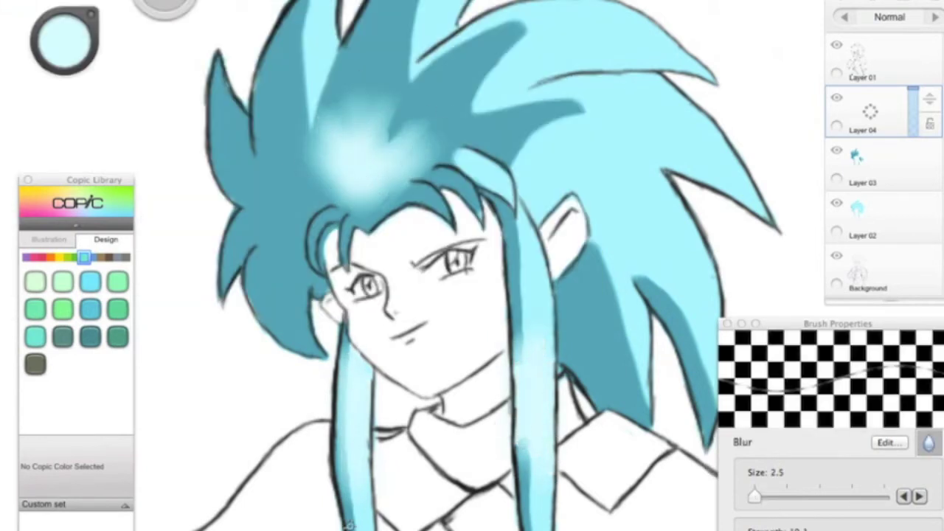
# Blur the edges of the teal hair shadows on Layer 03 with the Blur tool at size 2.5
pyautogui.press('Down')
pyautogui.press('b')
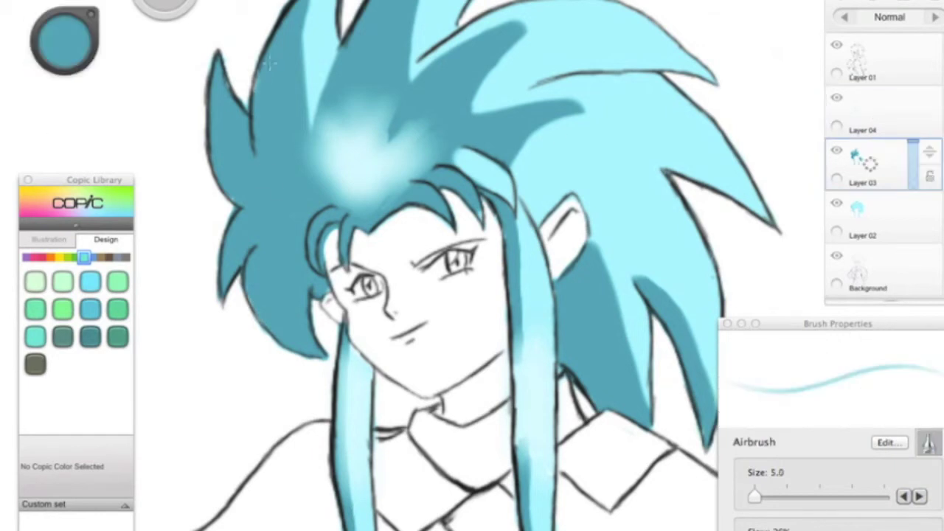
pyautogui.press('b')
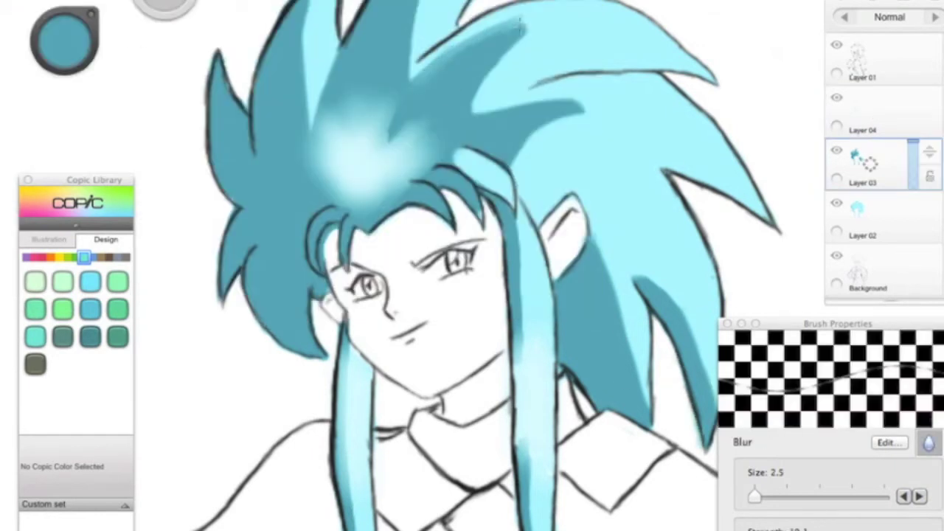
pyautogui.moveTo(479, 109); pyautogui.dragTo(556, 121)
pyautogui.scroll(4, 161, 246)
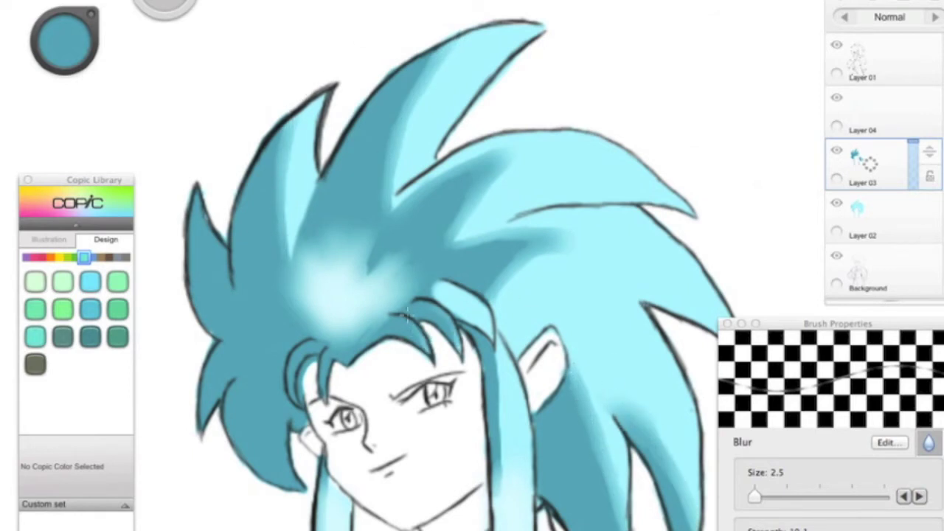
# Add thin near-white shine streaks to both side locks on Layer 04 with the Ballpoint Pen at size 1.8
pyautogui.scroll(-3, 360, 334)
pyautogui.moveTo(72, 41); pyautogui.dragTo(99, 120)
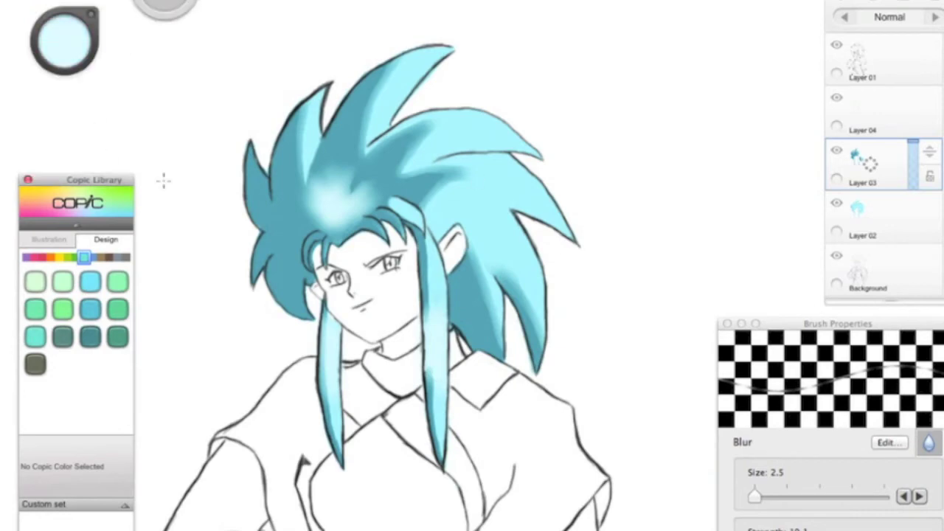
pyautogui.press('p')
pyautogui.press('b')
pyautogui.scroll(5, 500, 266)
pyautogui.scroll(-3, 442, 310)
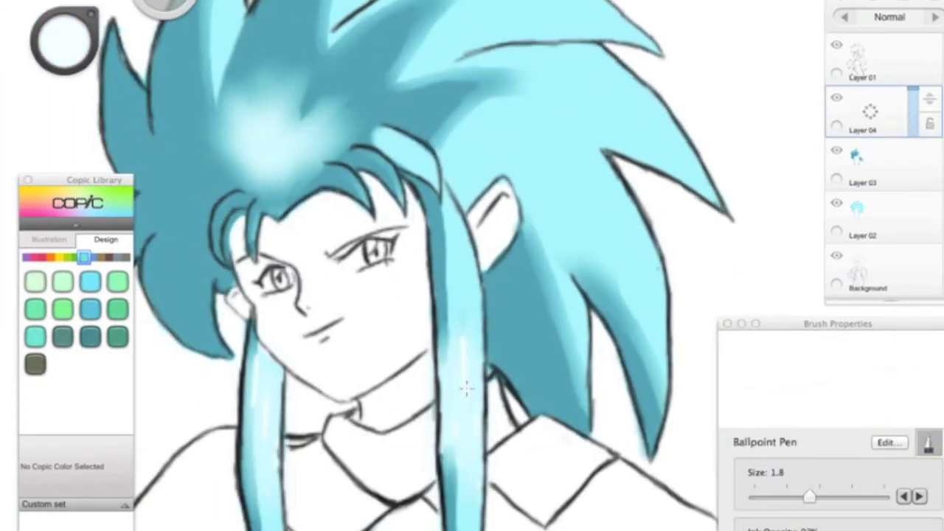
# Refine the shading on the side locks down to their tips on Layer 03 with the Pencil at 4H/0.1
pyautogui.press('p')
pyautogui.scroll(3, 706, 154)
pyautogui.scroll(-3, 706, 154)
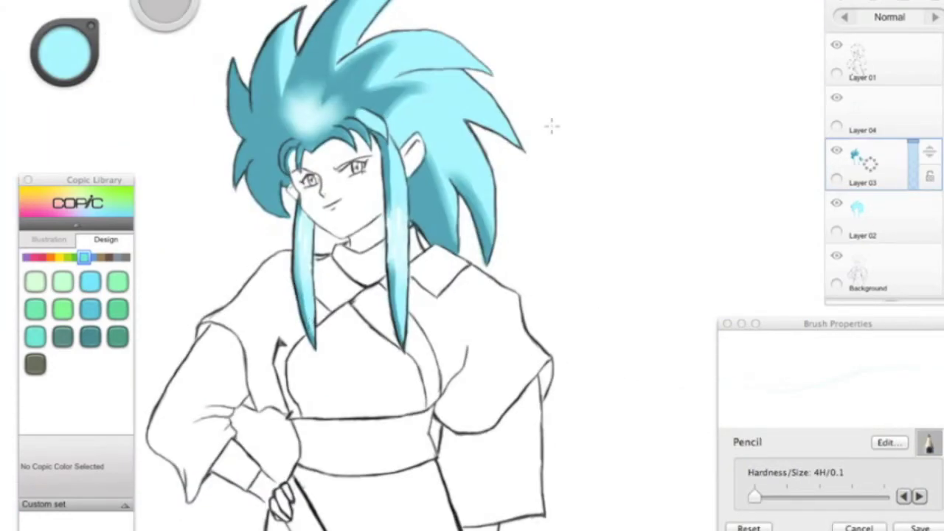
pyautogui.scroll(5, 242, 253)
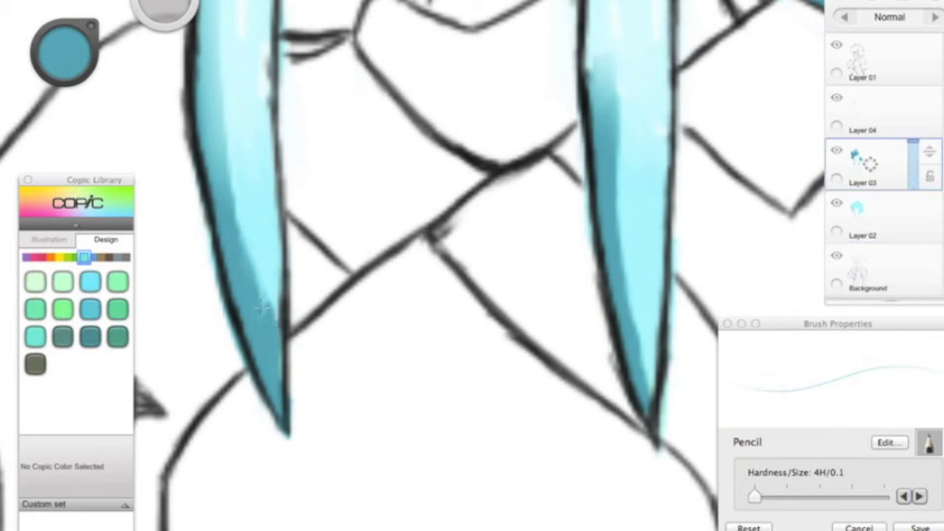
pyautogui.scroll(-3, 443, 266)
# Fill the collar, lapel and front trim of the robe with light pink on Layer 06 using the Paintbrush at size 3.5
pyautogui.click(33, 257)
pyautogui.click(118, 309)
pyautogui.press('r')
pyautogui.moveTo(568, 295); pyautogui.dragTo(531, 332)
pyautogui.moveTo(517, 280); pyautogui.dragTo(553, 325)
pyautogui.moveTo(442, 336)
pyautogui.mouseDown()
pyautogui.moveTo(509, 399)
pyautogui.moveTo(537, 476)
pyautogui.moveTo(396, 333)
pyautogui.mouseUp()
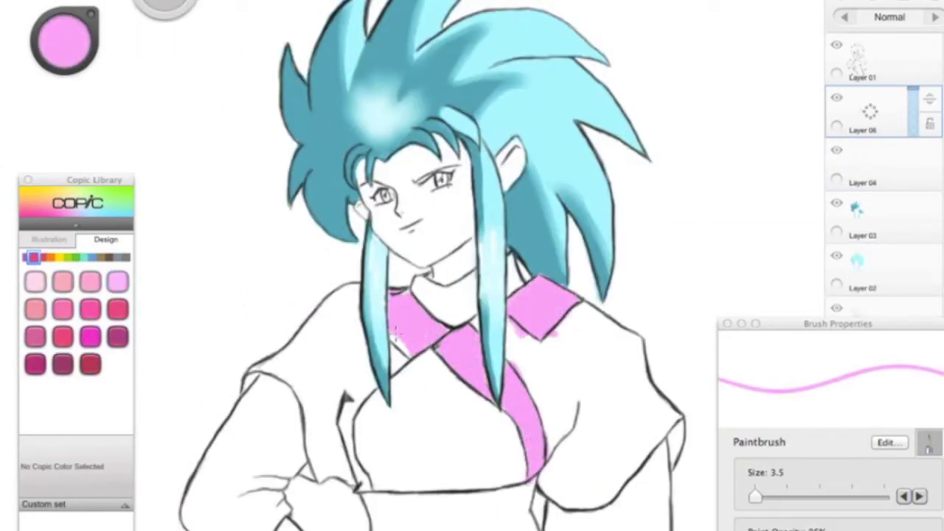
pyautogui.scroll(-3, 455, 346)
pyautogui.moveTo(402, 413); pyautogui.dragTo(445, 517)
pyautogui.scroll(2, 436, 507)
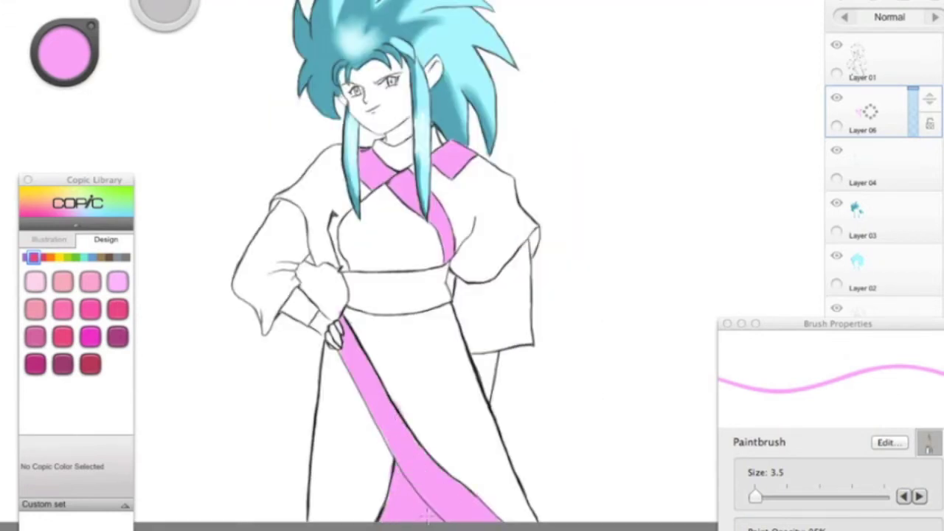
pyautogui.scroll(3, 455, 295)
pyautogui.scroll(-2, 509, 361)
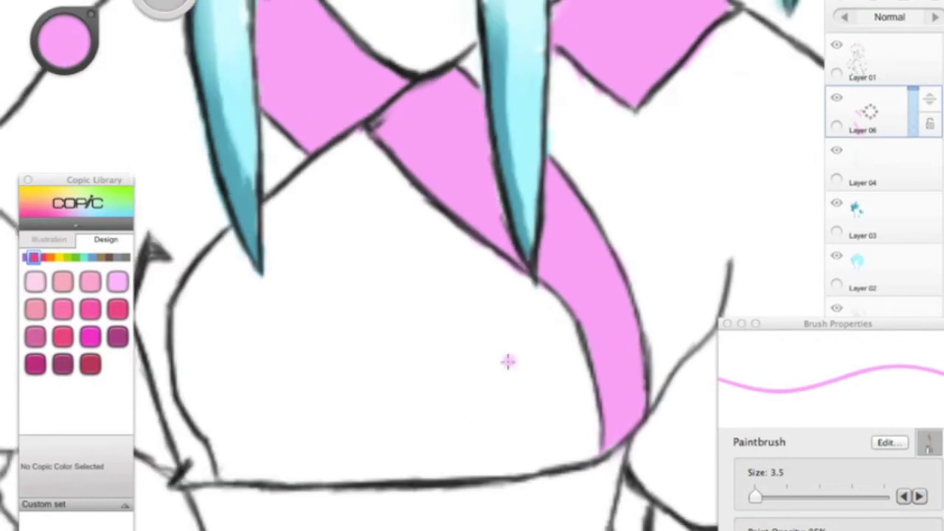
pyautogui.scroll(1, 652, 241)
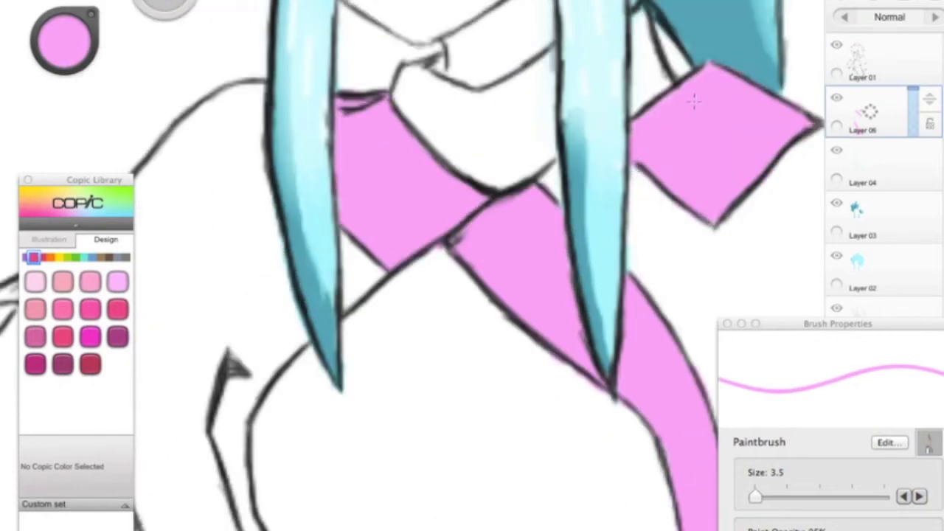
pyautogui.press('a')
pyautogui.click(90, 362)
pyautogui.moveTo(354, 140)
pyautogui.mouseDown()
pyautogui.moveTo(369, 177)
pyautogui.moveTo(435, 214)
pyautogui.moveTo(358, 155)
pyautogui.mouseUp()
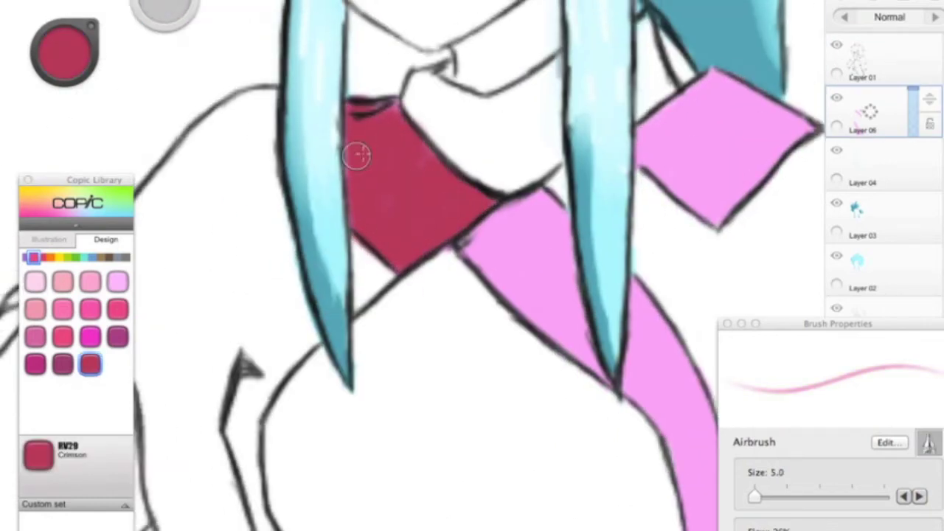
# Shade the shadowed collar flap, the lapel and the lower front trim in dark magenta with the Airbrush at size 5.0
pyautogui.scroll(-3, 358, 154)
pyautogui.moveTo(63, 52); pyautogui.dragTo(32, 62)
pyautogui.moveTo(324, 188)
pyautogui.mouseDown()
pyautogui.moveTo(361, 247)
pyautogui.moveTo(344, 248)
pyautogui.mouseUp()
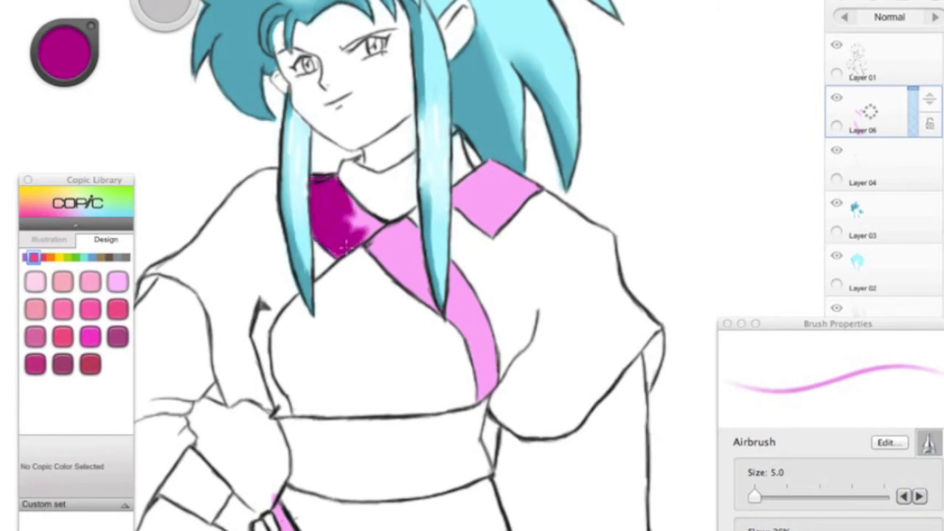
pyautogui.scroll(-5, 487, 387)
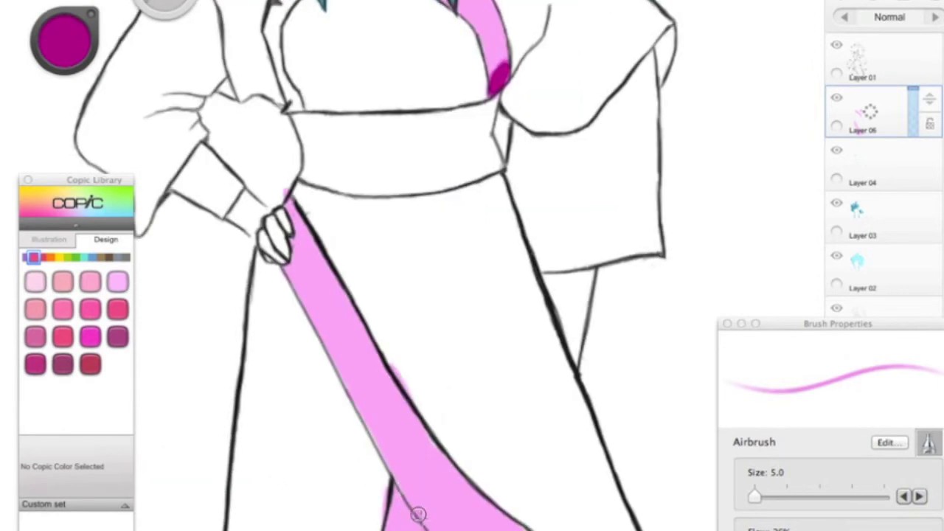
pyautogui.moveTo(339, 278); pyautogui.dragTo(293, 264)
pyautogui.scroll(-4, 446, 339)
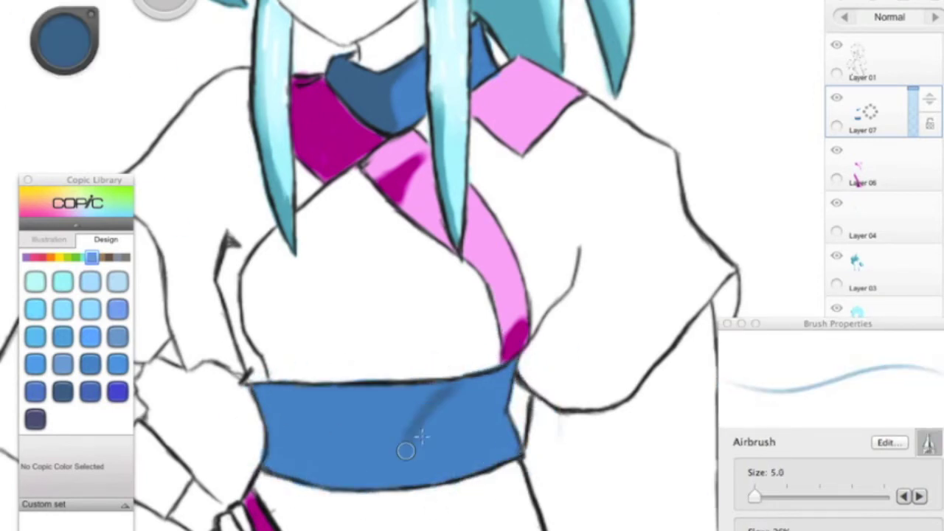
# Shade the blue sash on Layer 07 with progressively darker blues using the Airbrush at size 5.0, leaving one end light
pyautogui.moveTo(411, 447)
pyautogui.mouseDown()
pyautogui.moveTo(406, 424)
pyautogui.moveTo(265, 406)
pyautogui.mouseUp()
pyautogui.moveTo(312, 434); pyautogui.dragTo(471, 382)
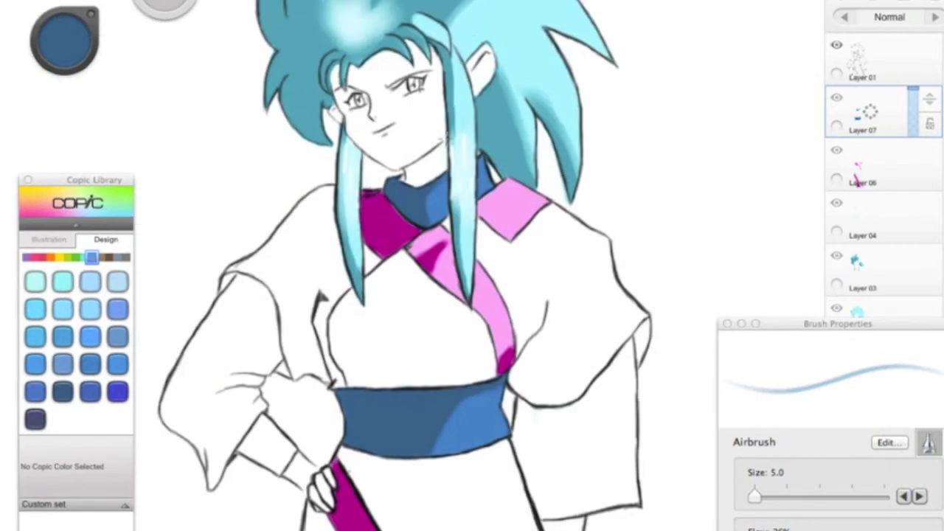
pyautogui.moveTo(457, 369); pyautogui.dragTo(389, 363)
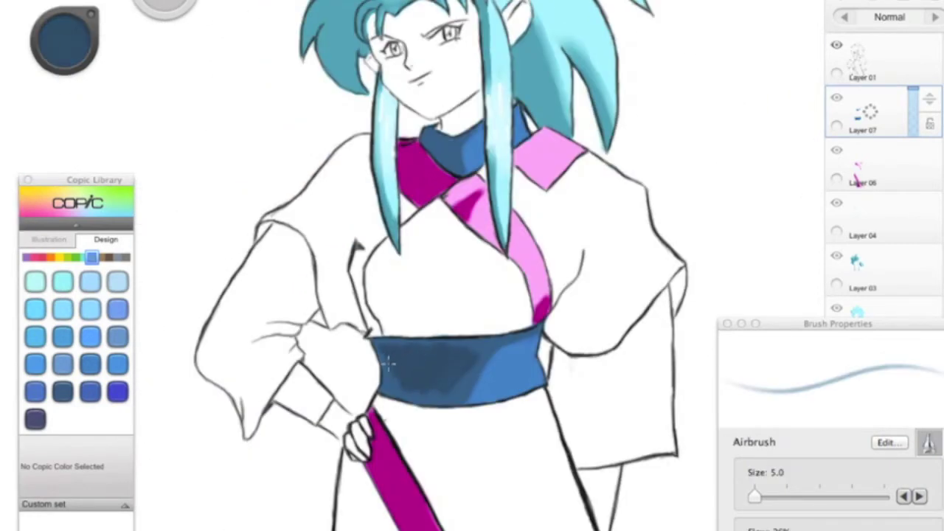
pyautogui.scroll(5, 388, 363)
pyautogui.moveTo(245, 289); pyautogui.dragTo(261, 468)
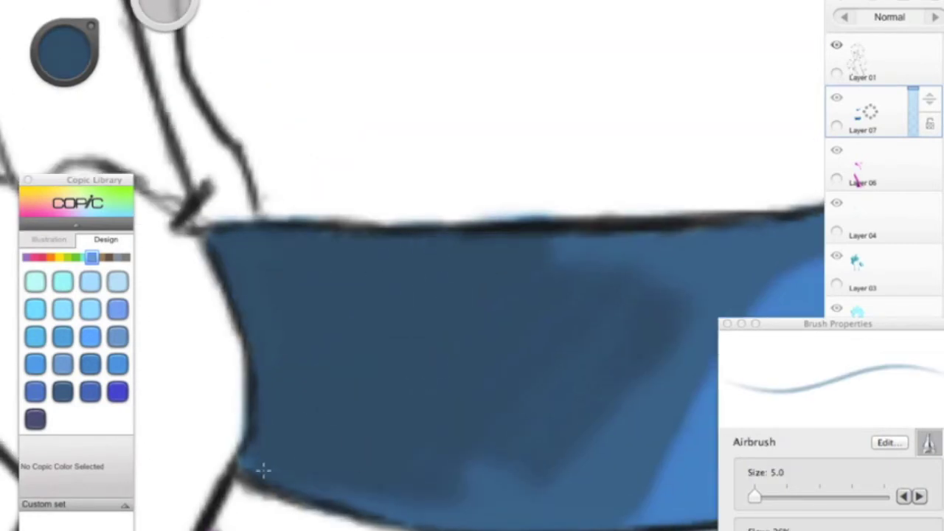
pyautogui.scroll(-3, 261, 468)
pyautogui.moveTo(568, 139); pyautogui.dragTo(378, 275)
pyautogui.scroll(-2, 619, 34)
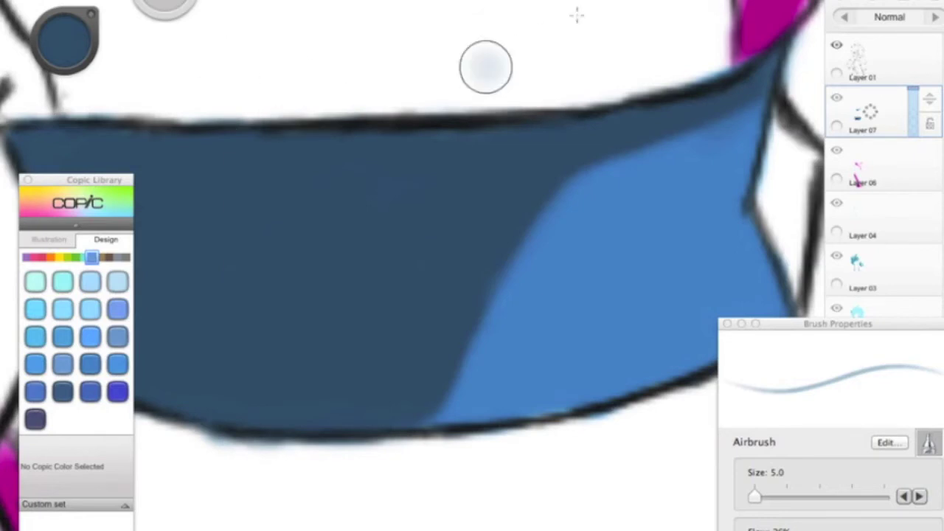
# Draw thin dark fold creases across the blue sash on Layer 07 with the Pencil at 4H/0.1
pyautogui.scroll(-5, 489, 251)
pyautogui.scroll(5, 391, 350)
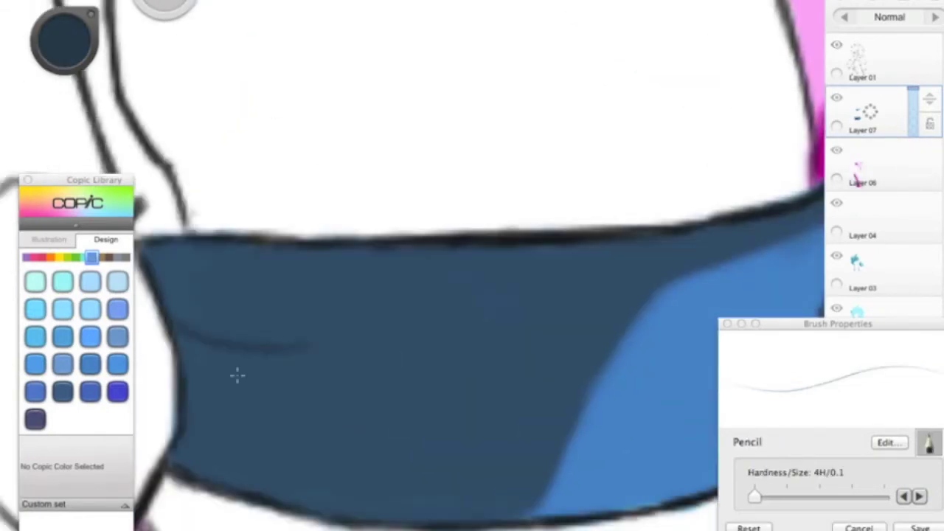
pyautogui.scroll(2, 228, 422)
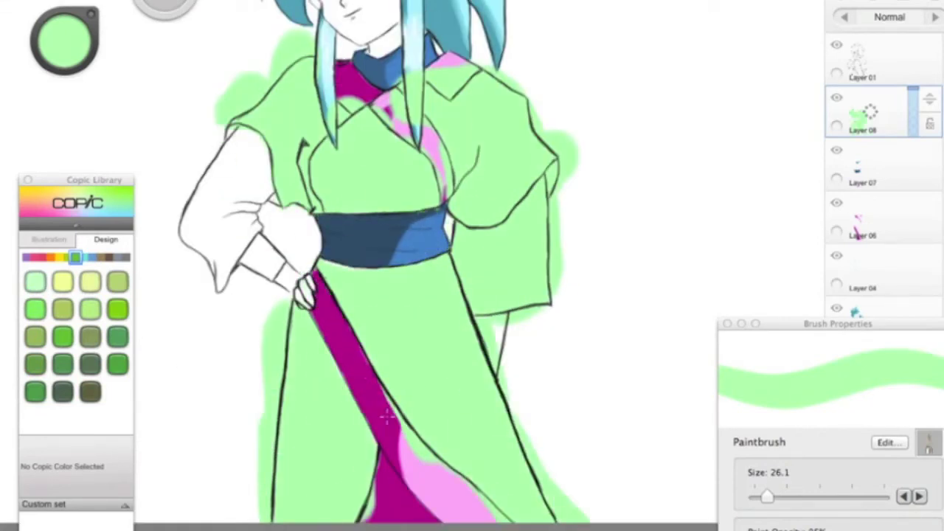
# Clean the light green robe fill on Layer 08 up to its outlines and touch up its edges with the Paintbrush at size 10.6
pyautogui.moveTo(490, 310); pyautogui.dragTo(551, 116)
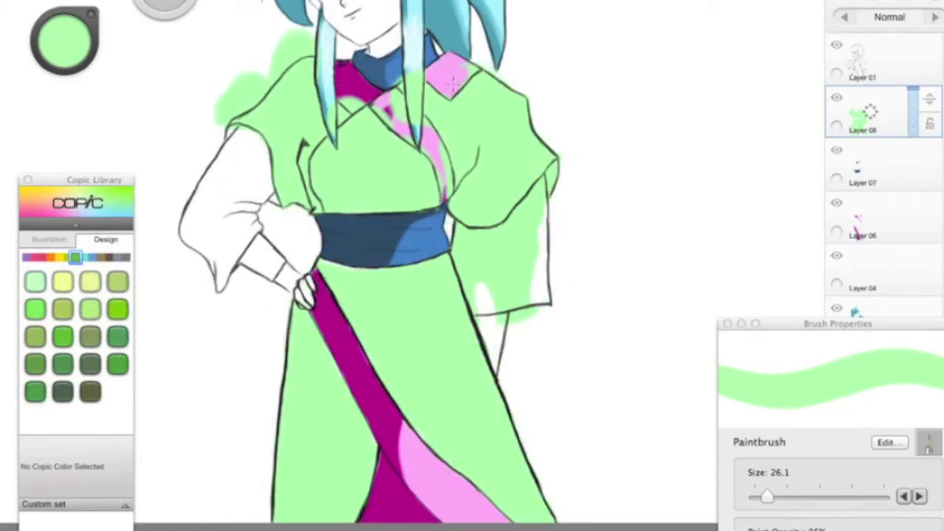
pyautogui.moveTo(336, 136)
pyautogui.mouseDown()
pyautogui.moveTo(475, 250)
pyautogui.moveTo(522, 251)
pyautogui.mouseUp()
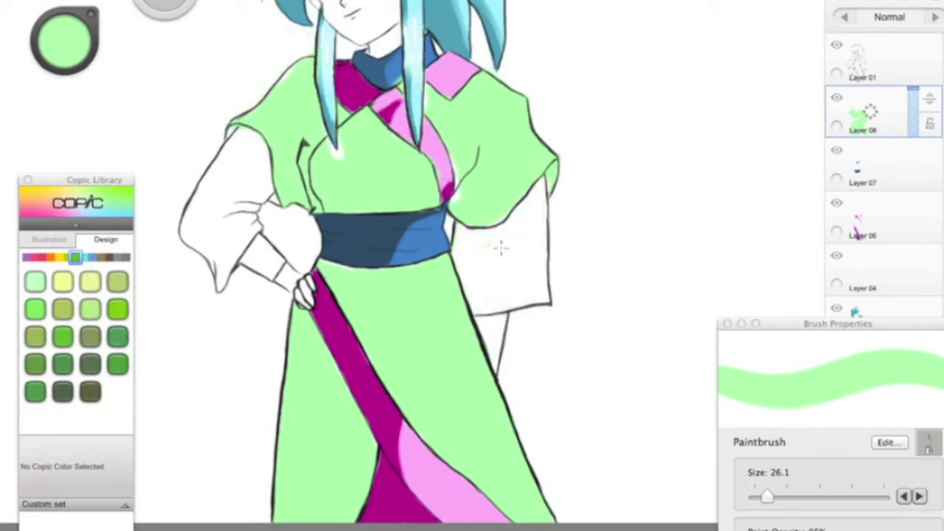
pyautogui.press('[')
pyautogui.press('[')
pyautogui.press('[')
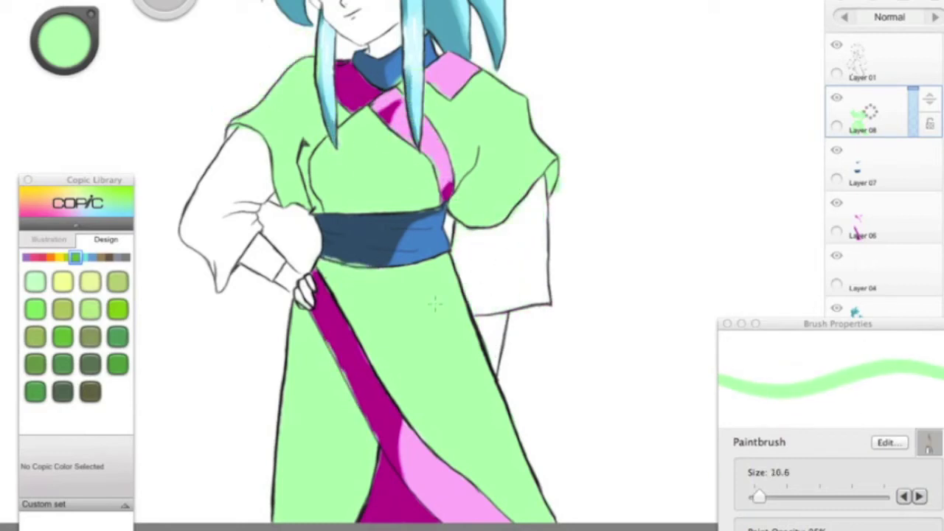
pyautogui.scroll(5, 344, 169)
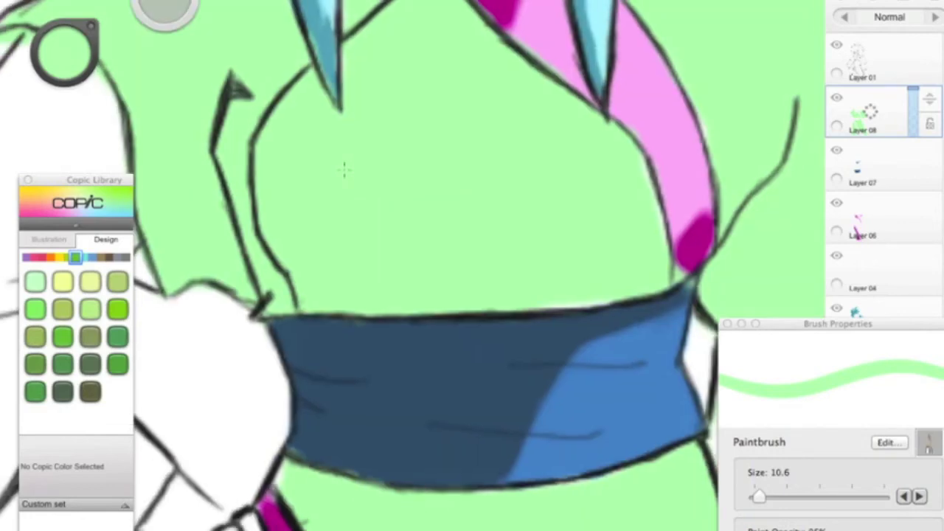
pyautogui.scroll(-5, 349, 81)
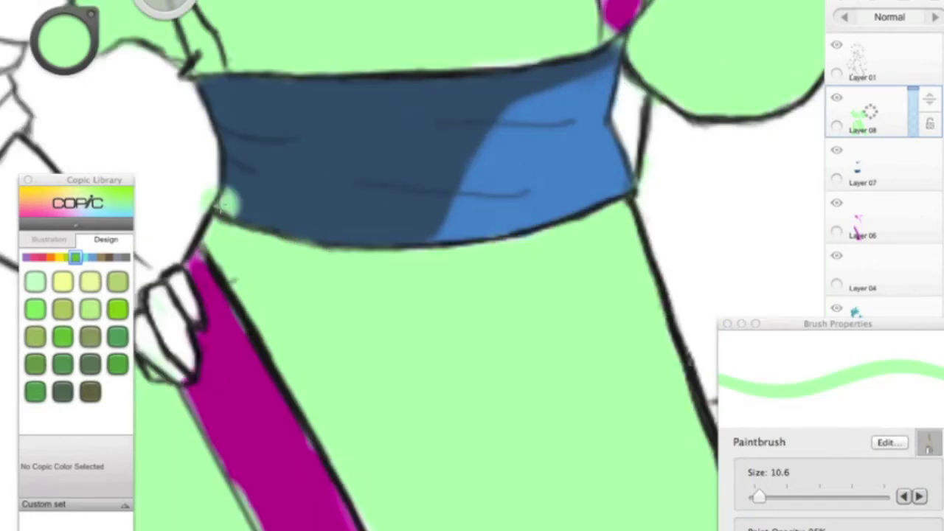
pyautogui.scroll(-3, 218, 207)
pyautogui.scroll(-2, 308, 250)
pyautogui.scroll(3, 295, 148)
pyautogui.scroll(-4, 295, 464)
pyautogui.scroll(5, 296, 464)
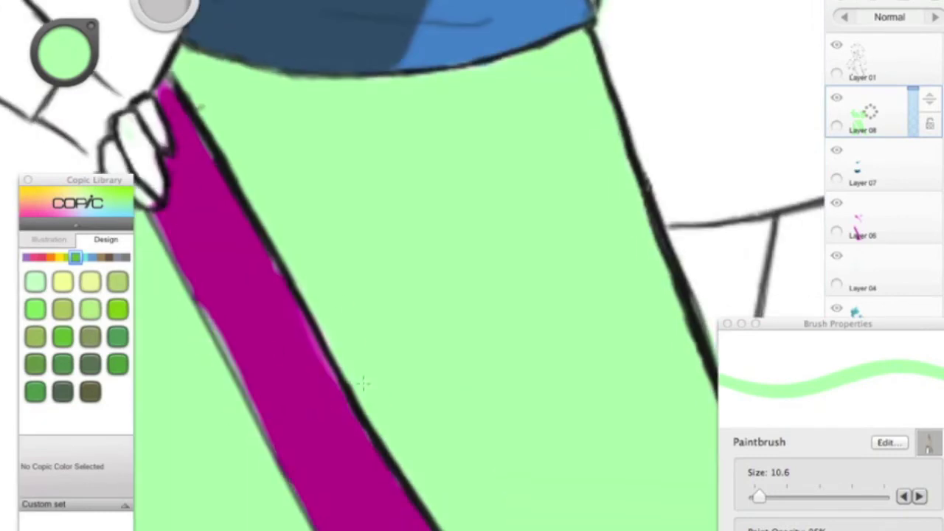
# Move Layer 08 beneath the sash and trim layers and shade the robe's shadowed side in darker green with the Airbrush
pyautogui.moveTo(870, 221); pyautogui.dragTo(870, 214)
pyautogui.hscroll(-3, 442, 265)
pyautogui.moveTo(63, 48); pyautogui.dragTo(67, 44)
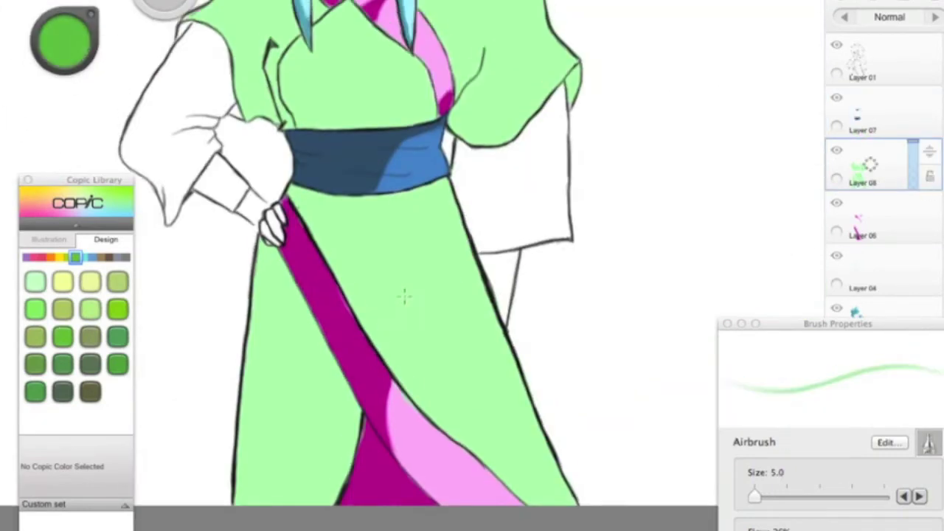
pyautogui.scroll(2, 354, 266)
pyautogui.moveTo(177, 67)
pyautogui.mouseDown()
pyautogui.moveTo(251, 45)
pyautogui.moveTo(244, 133)
pyautogui.moveTo(232, 63)
pyautogui.moveTo(325, 125)
pyautogui.moveTo(457, 154)
pyautogui.moveTo(266, 273)
pyautogui.moveTo(408, 442)
pyautogui.moveTo(243, 332)
pyautogui.moveTo(221, 443)
pyautogui.mouseUp()
pyautogui.moveTo(863, 166); pyautogui.dragTo(863, 221)
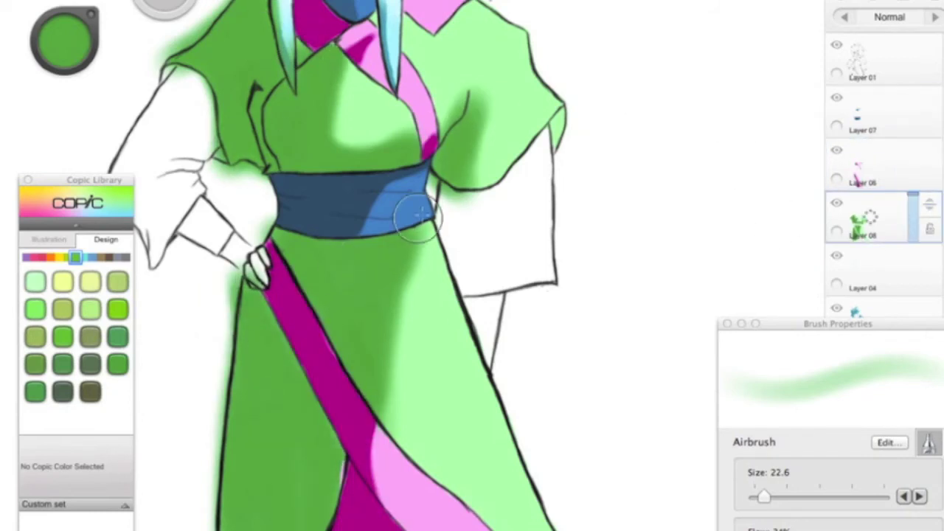
# Reshape the skirt's shadow edge below the sash with light green on Layer 08 using the Airbrush at size 22.6
pyautogui.press('e')
pyautogui.press('e')
pyautogui.keyDown('alt'); pyautogui.click(426, 249); pyautogui.keyUp('alt')
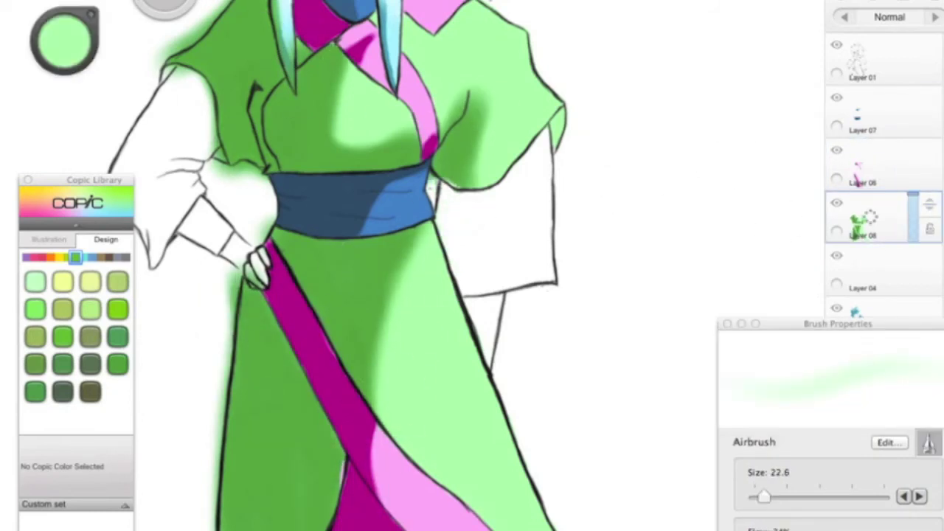
pyautogui.keyDown('alt'); pyautogui.click(438, 179); pyautogui.keyUp('alt')
# Extend the light pink on the front trim on Layer 06 and the dark blue sash shadow on Layer 07, with the Airbrush at size 5.0
pyautogui.click(870, 166)
pyautogui.keyDown('alt'); pyautogui.click(348, 457); pyautogui.keyUp('alt')
pyautogui.keyDown('alt'); pyautogui.click(378, 428); pyautogui.keyUp('alt')
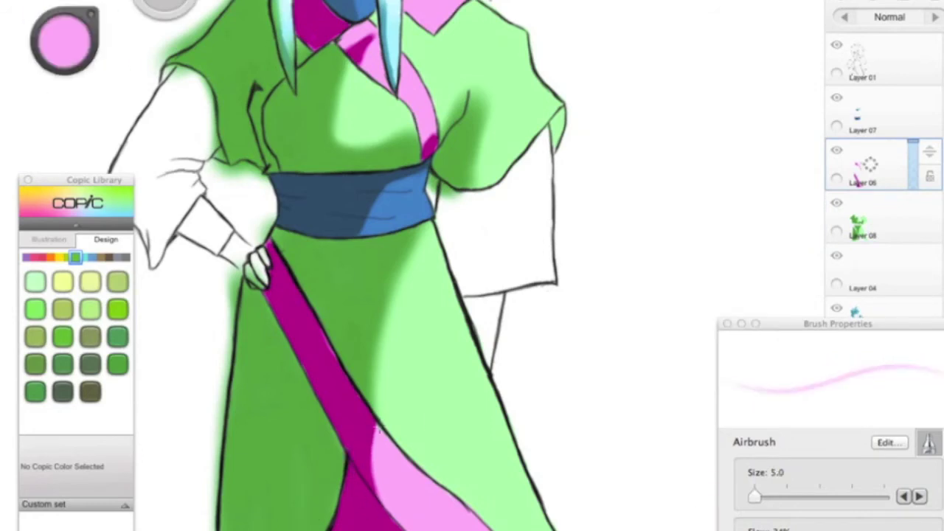
pyautogui.click(870, 112)
pyautogui.keyDown('alt'); pyautogui.click(406, 200); pyautogui.keyUp('alt')
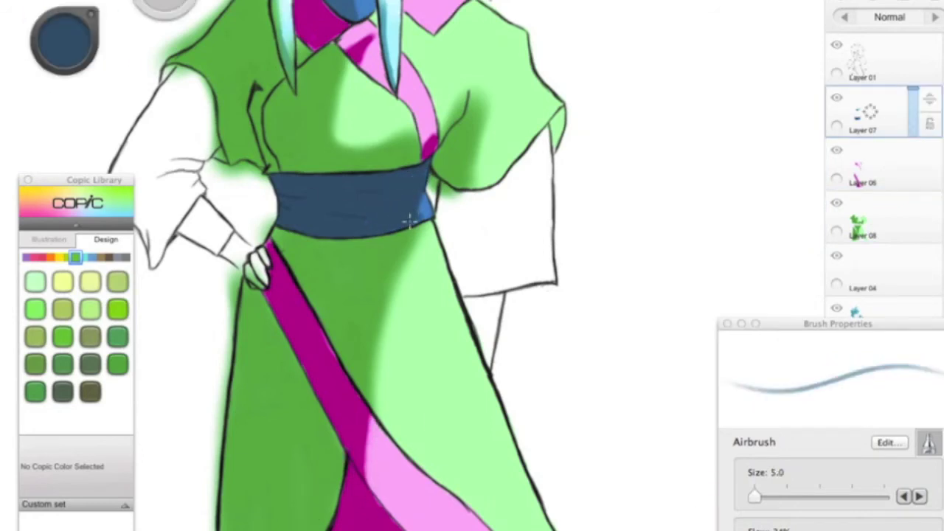
# Fill the skin with pale peach and shade the face in tan on a new Layer 09 with the Paintbrush at size 10.6
pyautogui.click(870, 217)
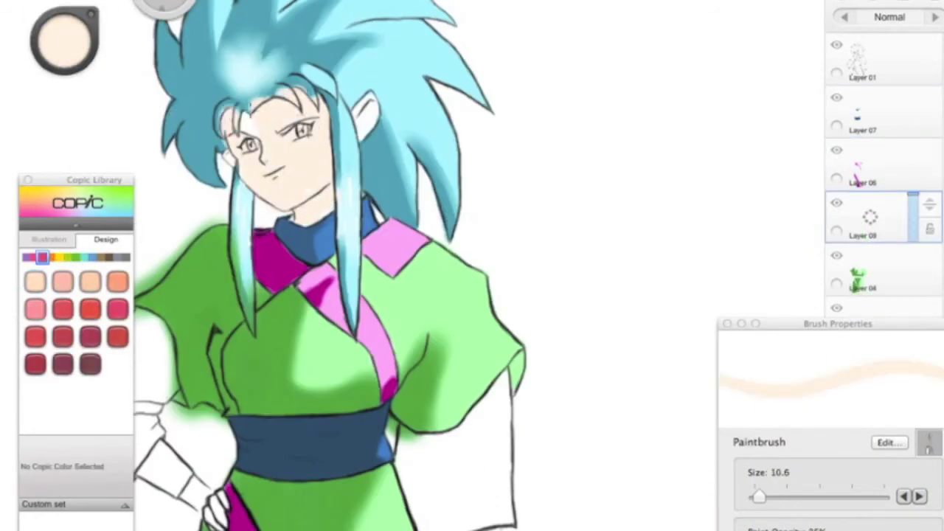
pyautogui.moveTo(64, 45)
pyautogui.mouseDown()
pyautogui.moveTo(74, 91)
pyautogui.moveTo(67, 57)
pyautogui.mouseUp()
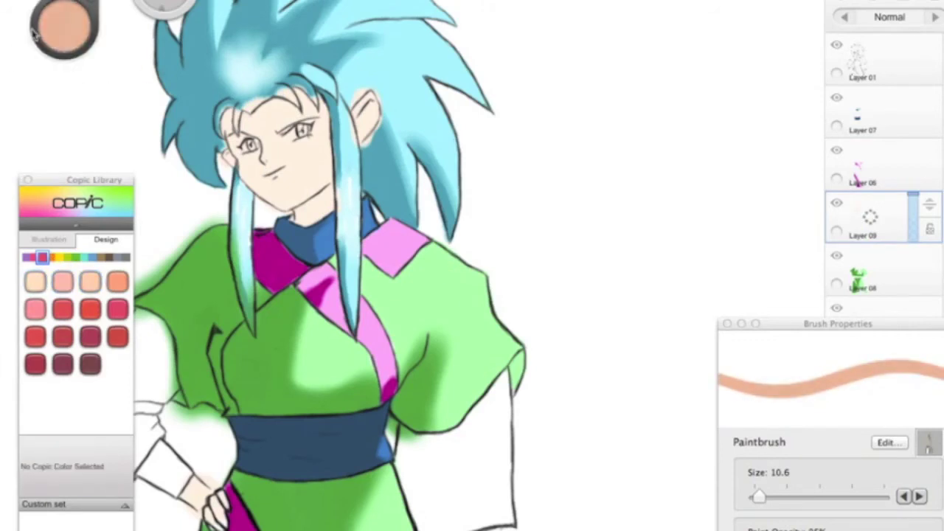
pyautogui.moveTo(294, 188); pyautogui.dragTo(250, 159)
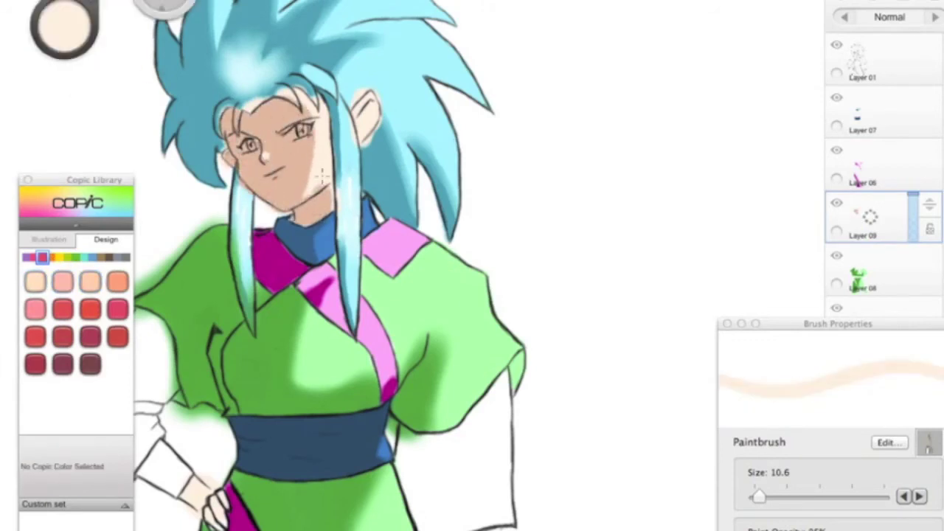
# Move Layer 09 beneath the hair layers and refine the face, clearing the eyes with the Hard Eraser and darkening shadows with the Paintbrush at 2.0
pyautogui.scroll(-2, 853, 275)
pyautogui.moveTo(885, 118)
pyautogui.mouseDown()
pyautogui.moveTo(822, 196)
pyautogui.moveTo(821, 228)
pyautogui.mouseUp()
pyautogui.press('e')
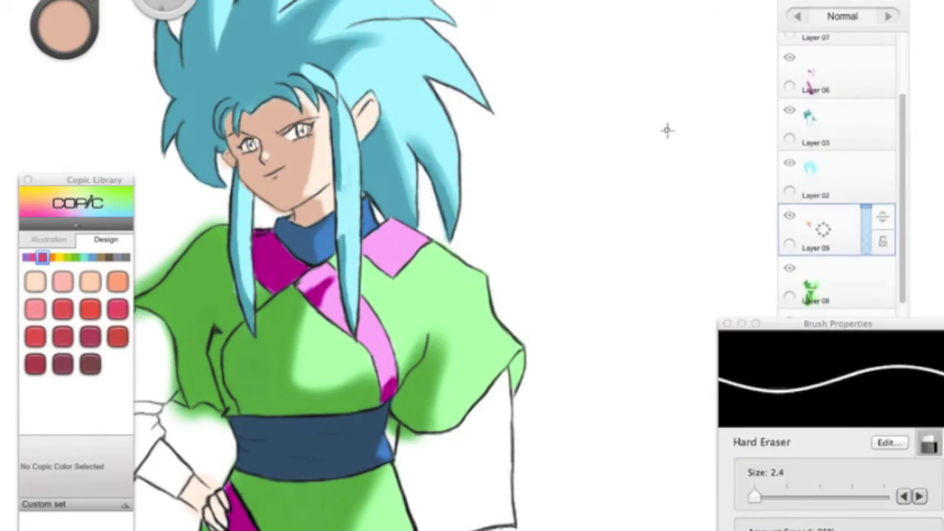
pyautogui.press('b')
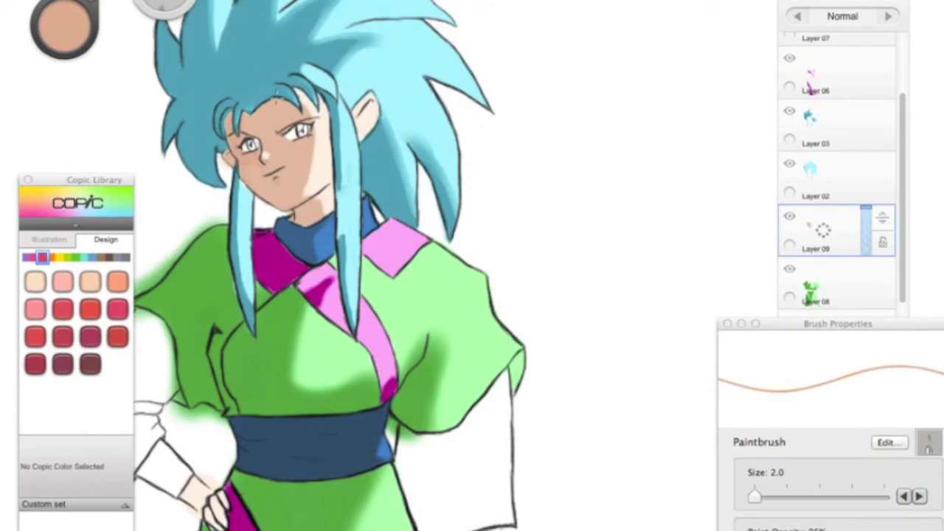
# Colour the irises yellow and shade the eye whites with Cool Gray No.1 and No.2 on Layer 10 using the Paintbrush at size 2.0
pyautogui.click(58, 257)
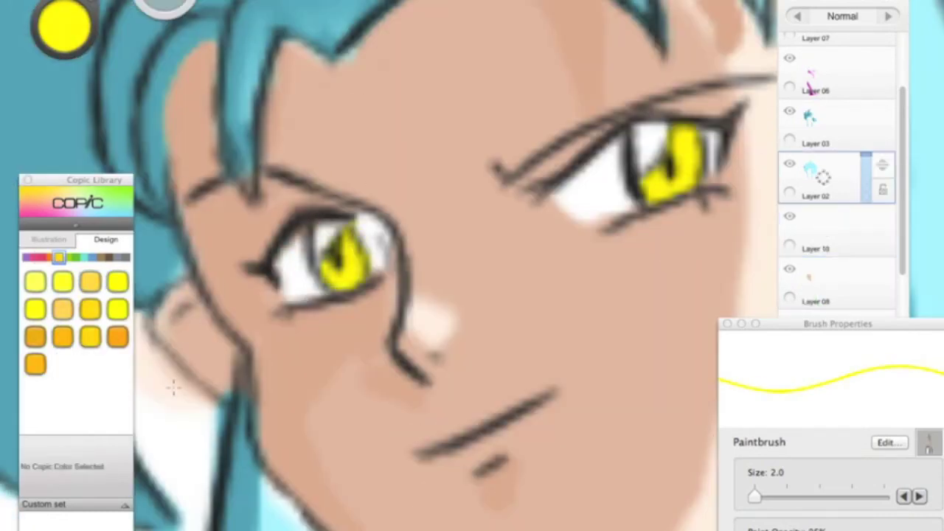
pyautogui.moveTo(57, 50); pyautogui.dragTo(301, 276)
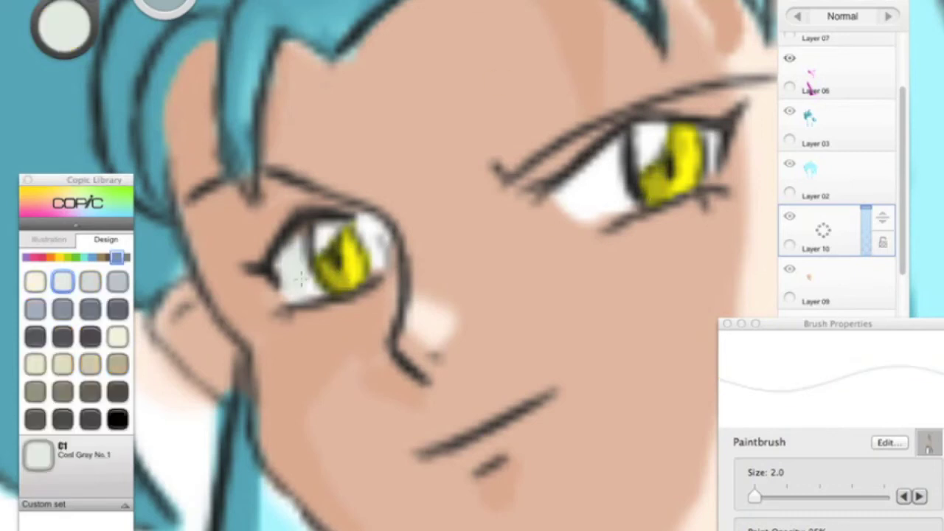
pyautogui.click(90, 281)
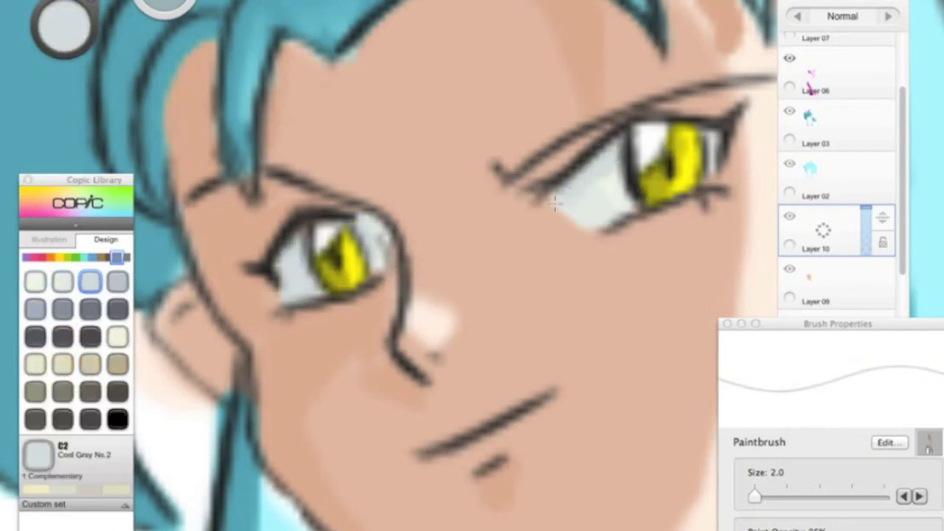
pyautogui.scroll(2, 555, 205)
pyautogui.scroll(-5, 592, 172)
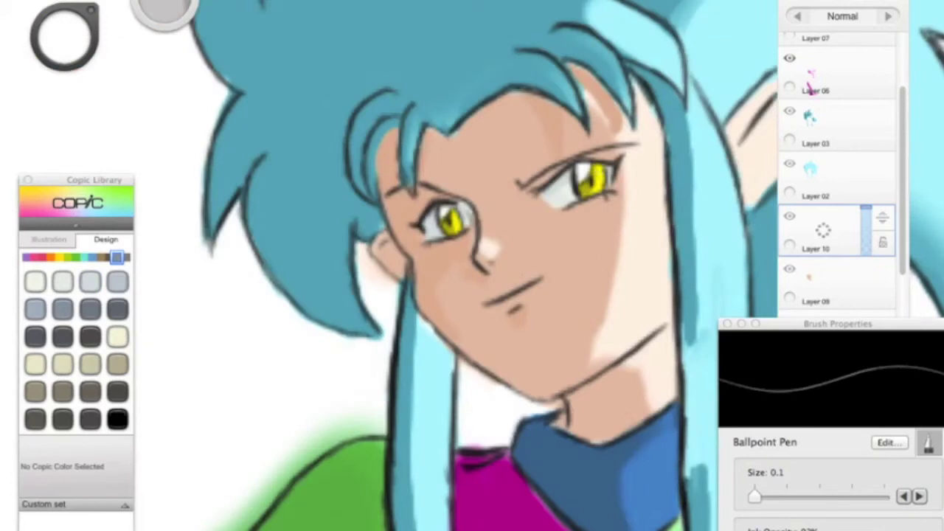
pyautogui.scroll(-3, 593, 173)
pyautogui.scroll(3, 369, 295)
# Fill both lower sleeves with warm grey on a new Layer 11 using the Paintbrush at size 14.4
pyautogui.click(117, 419)
pyautogui.press('super+l')
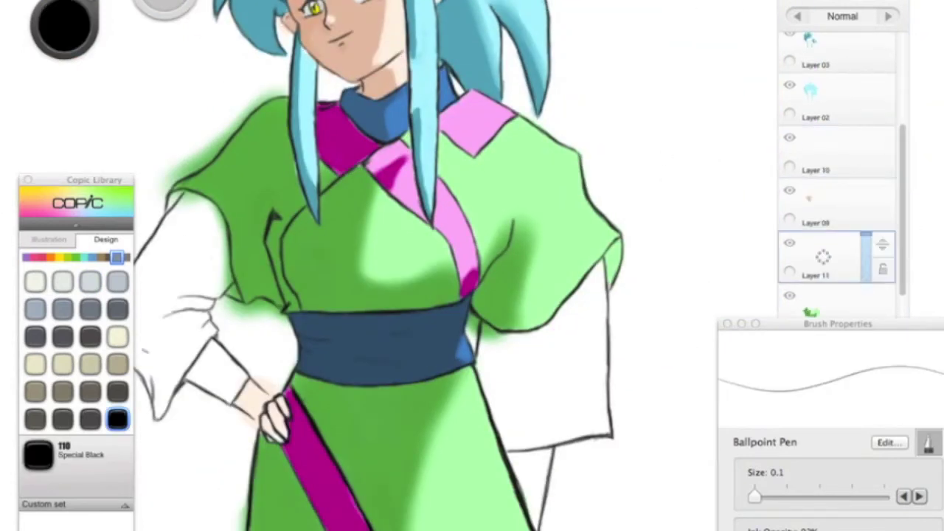
pyautogui.click(11, 304)
pyautogui.moveTo(192, 214)
pyautogui.mouseDown()
pyautogui.moveTo(129, 346)
pyautogui.moveTo(158, 404)
pyautogui.mouseUp()
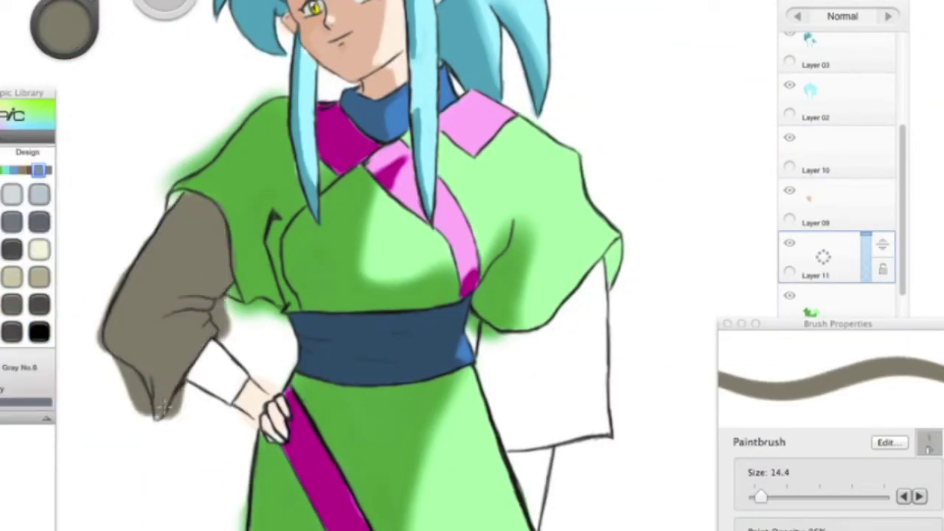
pyautogui.moveTo(487, 376); pyautogui.dragTo(583, 413)
# Shade the folds and shadowed areas of both grey sleeves in darker grey on Layer 11
pyautogui.click(39, 304)
pyautogui.moveTo(199, 206)
pyautogui.mouseDown()
pyautogui.moveTo(162, 310)
pyautogui.moveTo(111, 354)
pyautogui.mouseUp()
pyautogui.moveTo(501, 399)
pyautogui.mouseDown()
pyautogui.moveTo(517, 443)
pyautogui.moveTo(524, 363)
pyautogui.moveTo(531, 420)
pyautogui.mouseUp()
# Fill the wrist band above the hand on the hip in black on Layer 11 with a smaller Paintbrush
pyautogui.press('[')
pyautogui.press('[')
pyautogui.press('[')
pyautogui.click(39, 332)
pyautogui.moveTo(196, 346)
pyautogui.mouseDown()
pyautogui.moveTo(214, 380)
pyautogui.moveTo(216, 360)
pyautogui.mouseUp()
# Shade the hand on the hip in tan on Layer 09 with the Paintbrush at size 14.4
pyautogui.press(']')
pyautogui.press(']')
pyautogui.press(']')
pyautogui.click(819, 207)
pyautogui.keyDown('alt'); pyautogui.click(244, 391); pyautogui.keyUp('alt')
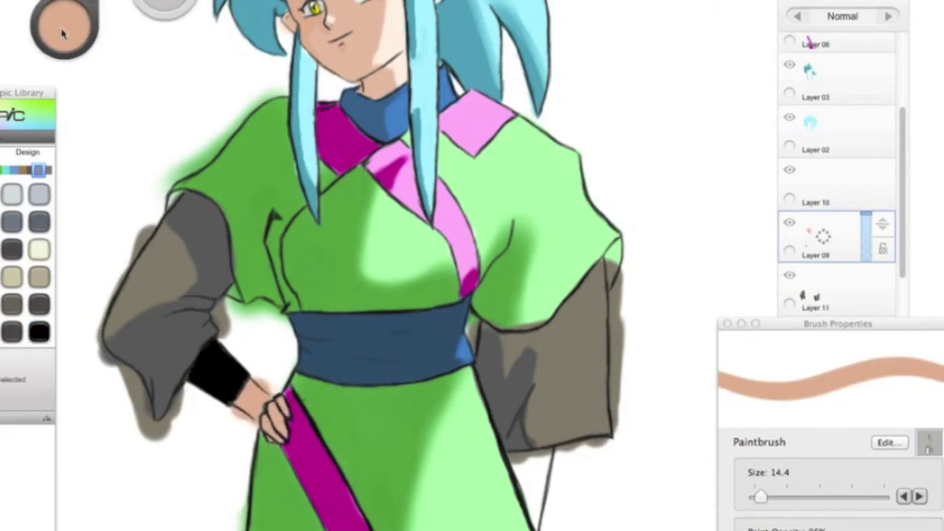
# Fill the other forearm below the grey sleeve in black on Layer 11, redoing the fill with the Paintbrush at size 7.2
pyautogui.keyDown('alt'); pyautogui.click(221, 369); pyautogui.keyUp('alt')
pyautogui.moveTo(516, 453); pyautogui.dragTo(539, 517)
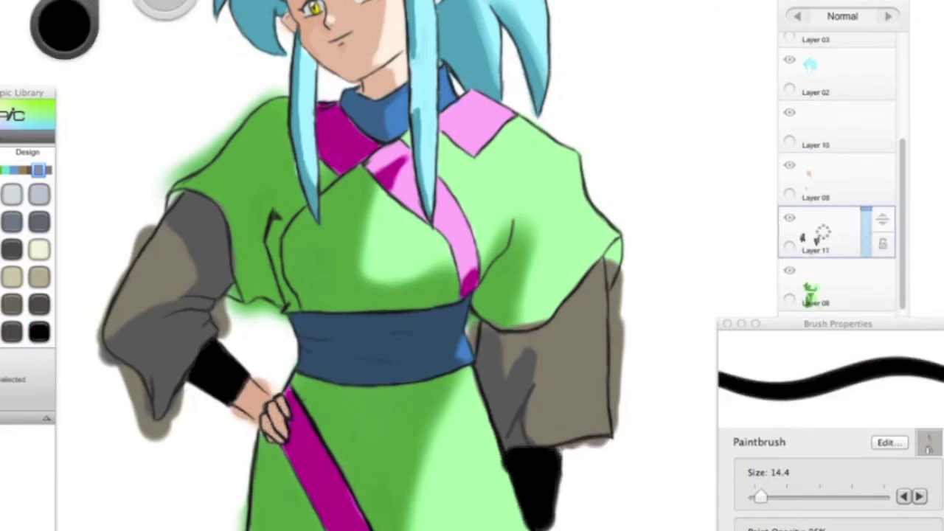
pyautogui.press('super+z')
pyautogui.press('[')
pyautogui.press('super+z')
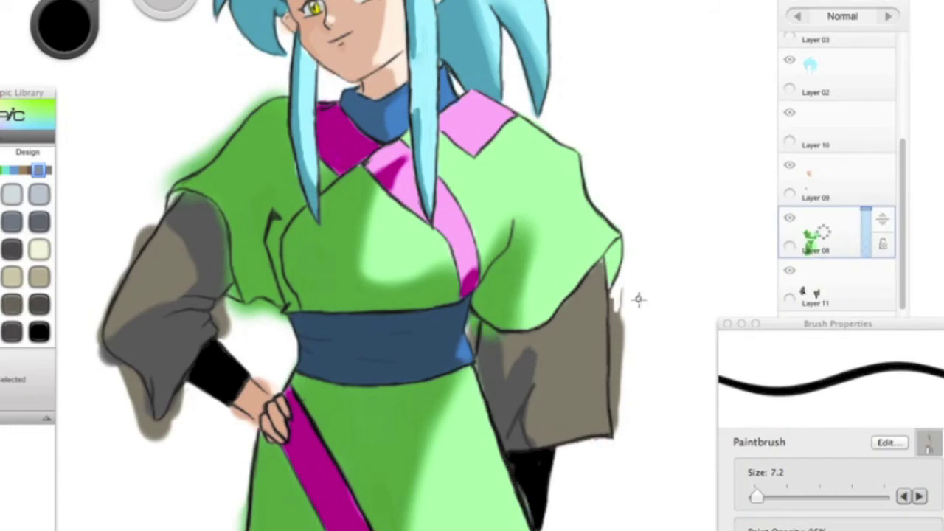
# Fill the inside of the green sleeve opening with dark green and darken the armpit fold on Layer 08 using the Paintbrush at size 2.0
pyautogui.keyDown('alt'); pyautogui.click(231, 319); pyautogui.keyUp('alt')
pyautogui.press('p')
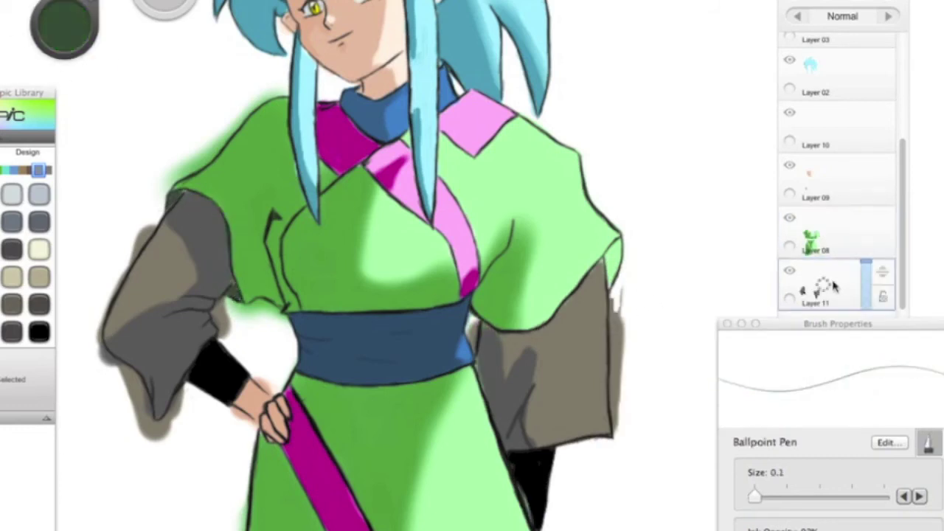
pyautogui.press('Home')
pyautogui.press('b')
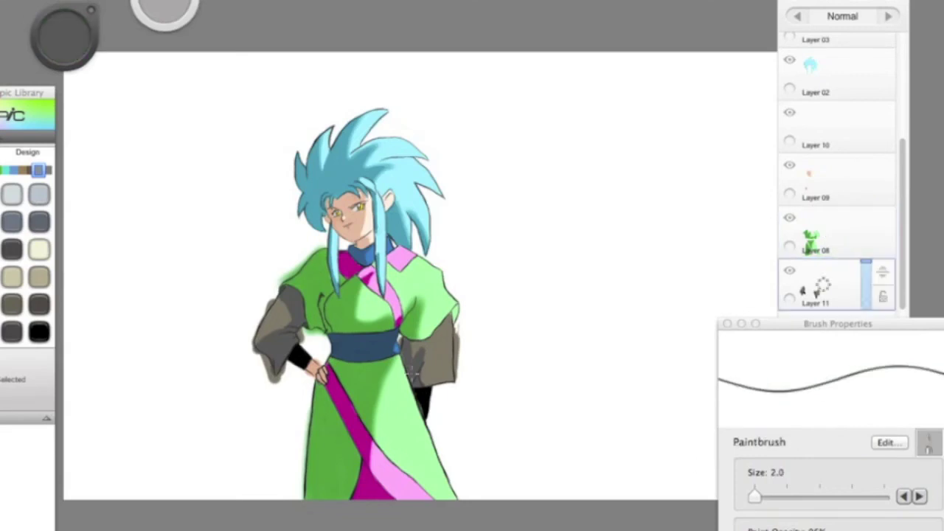
pyautogui.click(824, 233)
pyautogui.scroll(5, 416, 312)
pyautogui.moveTo(354, 308); pyautogui.dragTo(298, 452)
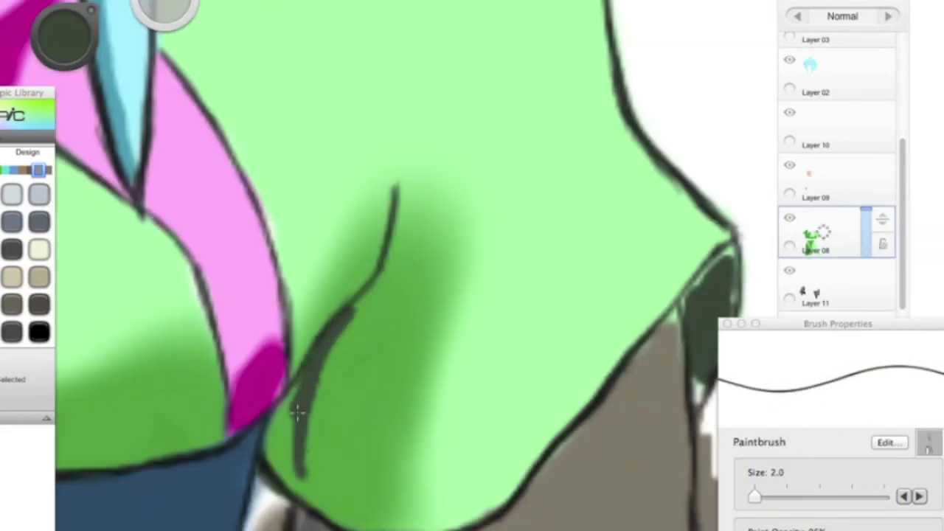
pyautogui.scroll(-5, 295, 474)
# Hide the character's layers to leave the canvas clear for a background
pyautogui.moveTo(842, 4); pyautogui.dragTo(628, 4)
pyautogui.click(575, 31)
pyautogui.click(574, 84)
pyautogui.click(574, 136)
pyautogui.click(574, 189)
pyautogui.click(575, 242)
# Cover the canvas with a red-orange base colour for the sky using broad horizontal strokes
pyautogui.moveTo(157, 177); pyautogui.dragTo(457, 96)
pyautogui.moveTo(280, 30); pyautogui.dragTo(634, 52)
pyautogui.moveTo(700, 36)
pyautogui.mouseDown()
pyautogui.moveTo(52, 42)
pyautogui.moveTo(137, 78)
pyautogui.moveTo(914, 32)
pyautogui.moveTo(90, 281)
pyautogui.moveTo(468, 417)
pyautogui.moveTo(637, 316)
pyautogui.moveTo(914, 302)
pyautogui.mouseUp()
# Paint horizontal orange cloud streaks across the upper part of the red-orange sky
pyautogui.click(168, 472)
pyautogui.moveTo(280, 37); pyautogui.dragTo(418, 41)
pyautogui.moveTo(572, 74)
pyautogui.mouseDown()
pyautogui.moveTo(337, 37)
pyautogui.moveTo(560, 74)
pyautogui.moveTo(767, 77)
pyautogui.mouseUp()
pyautogui.moveTo(554, 22); pyautogui.dragTo(848, 18)
pyautogui.moveTo(199, 22); pyautogui.dragTo(33, 26)
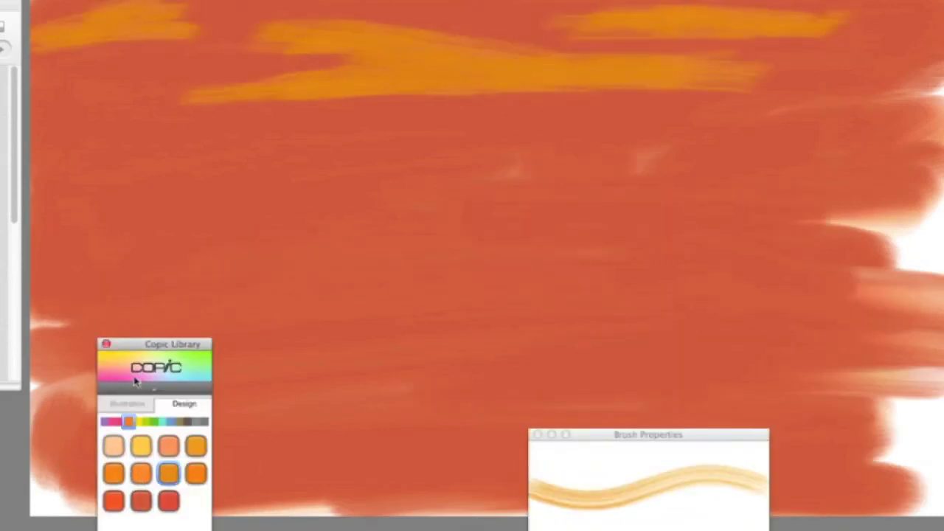
# Paint an amber-orange band across the middle of the sky and fill the lower area with bright yellow
pyautogui.click(197, 446)
pyautogui.moveTo(77, 201); pyautogui.dragTo(155, 203)
pyautogui.moveTo(223, 204); pyautogui.dragTo(428, 257)
pyautogui.click(113, 446)
pyautogui.moveTo(222, 413); pyautogui.dragTo(310, 449)
pyautogui.moveTo(88, 442)
pyautogui.mouseDown()
pyautogui.moveTo(664, 413)
pyautogui.moveTo(652, 466)
pyautogui.mouseUp()
# Smear the yellow and orange together into wispy streaks across the middle of the sky with a blending brush
pyautogui.moveTo(280, 148); pyautogui.dragTo(164, 186)
pyautogui.moveTo(885, 310); pyautogui.dragTo(482, 339)
pyautogui.moveTo(111, 236); pyautogui.dragTo(365, 255)
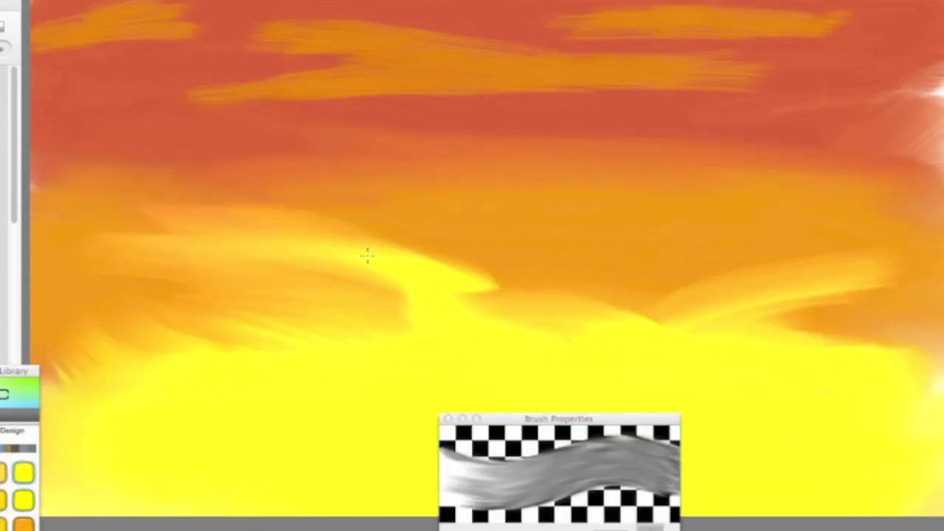
pyautogui.moveTo(442, 280); pyautogui.dragTo(819, 242)
pyautogui.moveTo(44, 192); pyautogui.dragTo(362, 214)
pyautogui.moveTo(104, 243); pyautogui.dragTo(398, 295)
# Add pale yellow to the lower sky and the left-hand cloud streak, and blend the orange and red bands above
pyautogui.moveTo(558, 419); pyautogui.dragTo(561, 526)
pyautogui.moveTo(74, 413); pyautogui.dragTo(838, 483)
pyautogui.moveTo(59, 243); pyautogui.dragTo(347, 273)
pyautogui.moveTo(66, 206)
pyautogui.mouseDown()
pyautogui.moveTo(369, 251)
pyautogui.moveTo(649, 310)
pyautogui.mouseUp()
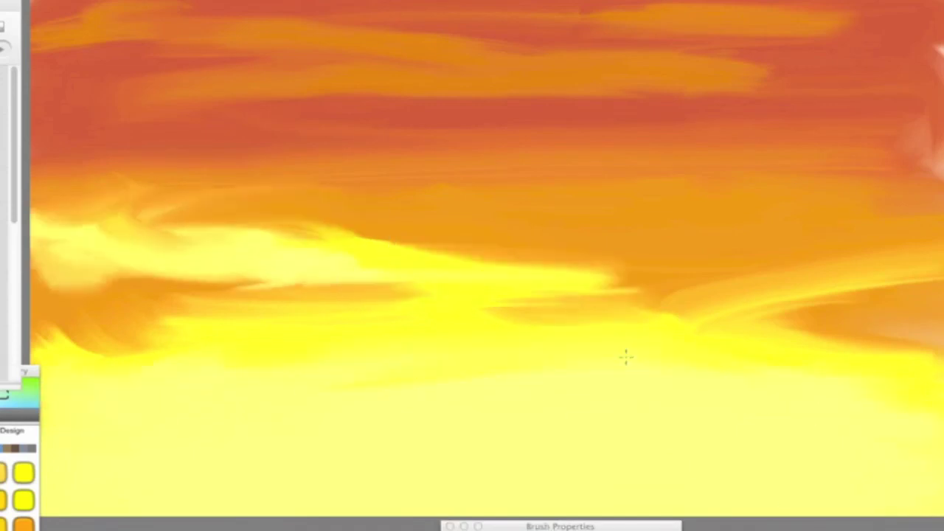
pyautogui.moveTo(221, 125); pyautogui.dragTo(915, 110)
# Paint a small and a tall conifer in muted green over the sunset with the Synthetic Soft Round Brush
pyautogui.click(3, 378)
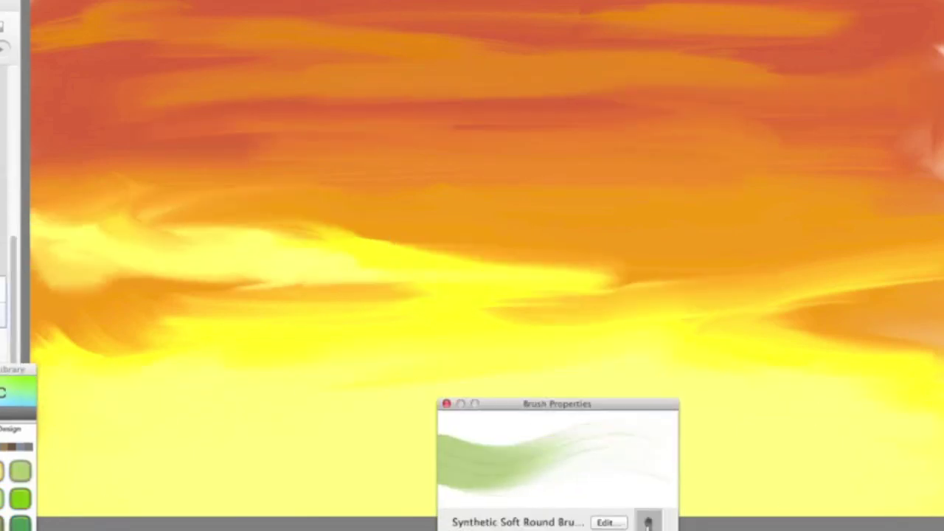
pyautogui.moveTo(74, 495); pyautogui.dragTo(155, 480)
pyautogui.moveTo(110, 508); pyautogui.dragTo(92, 351)
pyautogui.moveTo(605, 181)
pyautogui.mouseDown()
pyautogui.moveTo(597, 50)
pyautogui.moveTo(544, 347)
pyautogui.mouseUp()
pyautogui.moveTo(561, 258); pyautogui.dragTo(634, 501)
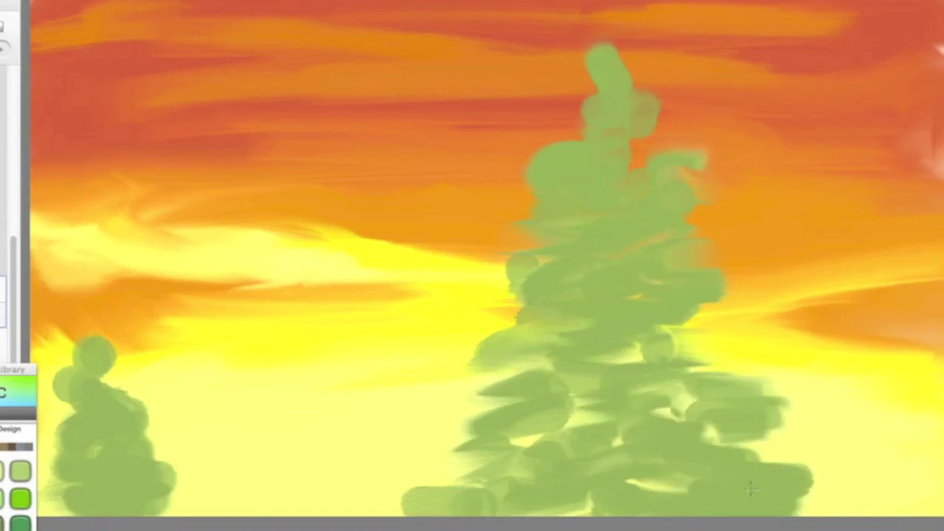
# Paint more muted green trees behind the character and beside the tall conifer, filling the gaps along the horizon
pyautogui.moveTo(244, 250); pyautogui.dragTo(221, 509)
pyautogui.moveTo(399, 207); pyautogui.dragTo(376, 399)
pyautogui.moveTo(775, 258); pyautogui.dragTo(860, 457)
pyautogui.moveTo(667, 384); pyautogui.dragTo(870, 424)
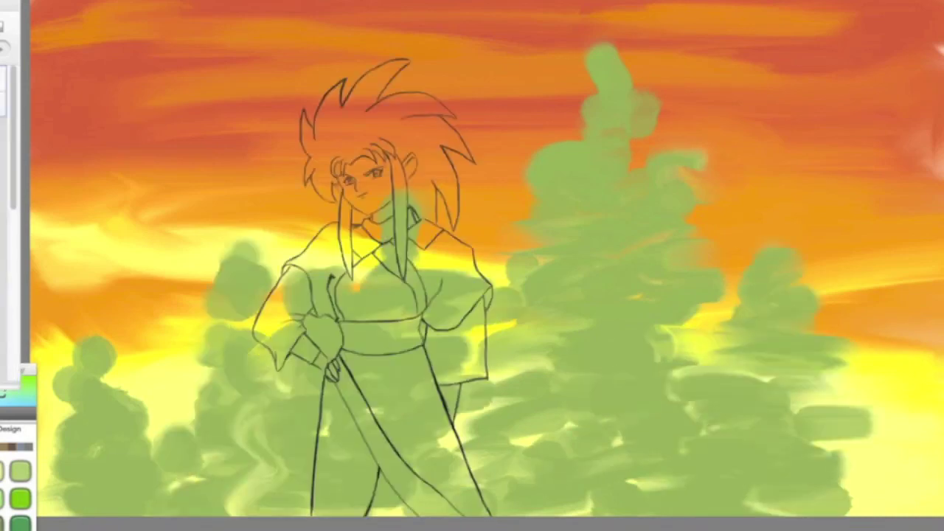
# Paint dark maroon foliage over the left-hand green trees, with short maroon dabs reaching toward the middle of the tree line
pyautogui.moveTo(59, 509); pyautogui.dragTo(110, 476)
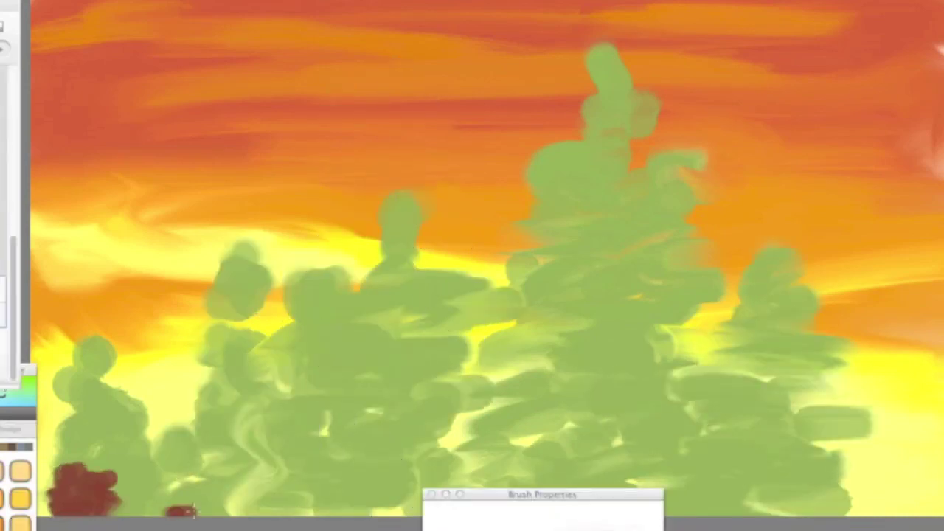
pyautogui.moveTo(221, 509); pyautogui.dragTo(163, 391)
pyautogui.moveTo(221, 391); pyautogui.dragTo(214, 254)
pyautogui.moveTo(177, 442); pyautogui.dragTo(309, 505)
pyautogui.moveTo(148, 472); pyautogui.dragTo(120, 499)
pyautogui.moveTo(275, 339); pyautogui.dragTo(287, 487)
pyautogui.moveTo(501, 346); pyautogui.dragTo(457, 372)
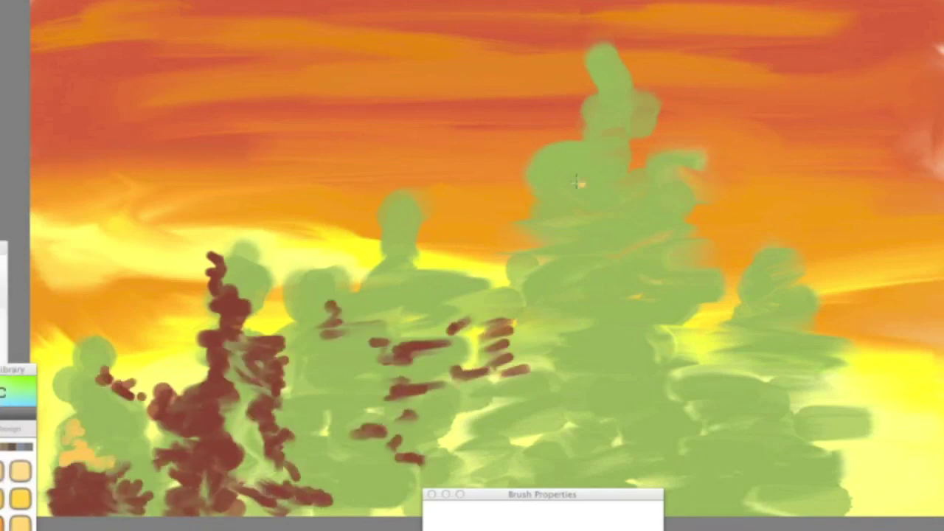
# Dab peach highlights onto the tall conifer and maroon foliage, and paint thick charcoal masses across the lower-left trees
pyautogui.moveTo(564, 156); pyautogui.dragTo(542, 164)
pyautogui.moveTo(432, 289); pyautogui.dragTo(458, 279)
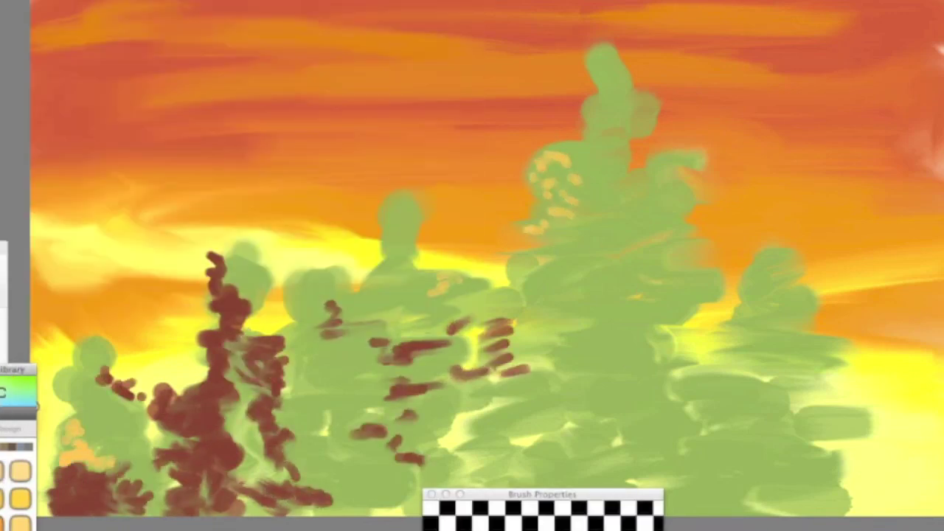
pyautogui.moveTo(546, 265); pyautogui.dragTo(633, 344)
pyautogui.moveTo(181, 422); pyautogui.dragTo(210, 402)
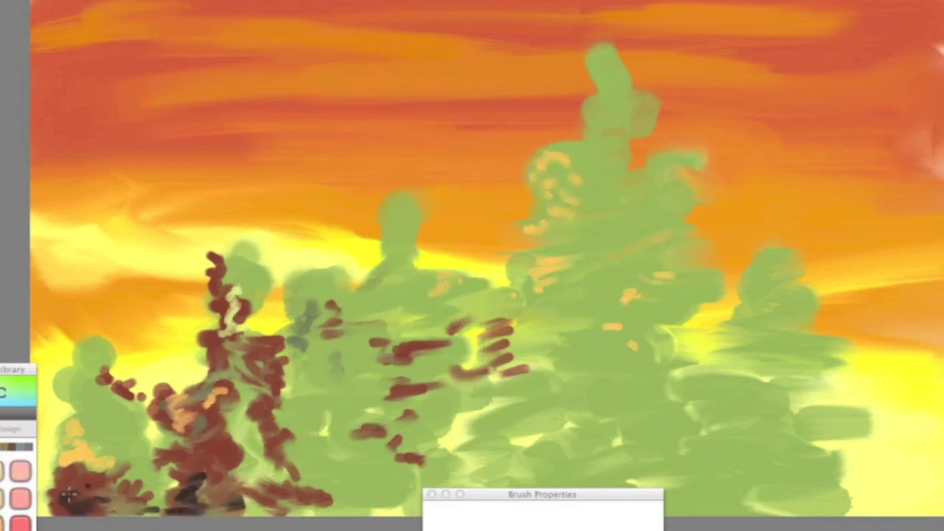
pyautogui.moveTo(103, 495)
pyautogui.mouseDown()
pyautogui.moveTo(243, 473)
pyautogui.moveTo(420, 501)
pyautogui.moveTo(360, 386)
pyautogui.moveTo(295, 333)
pyautogui.mouseUp()
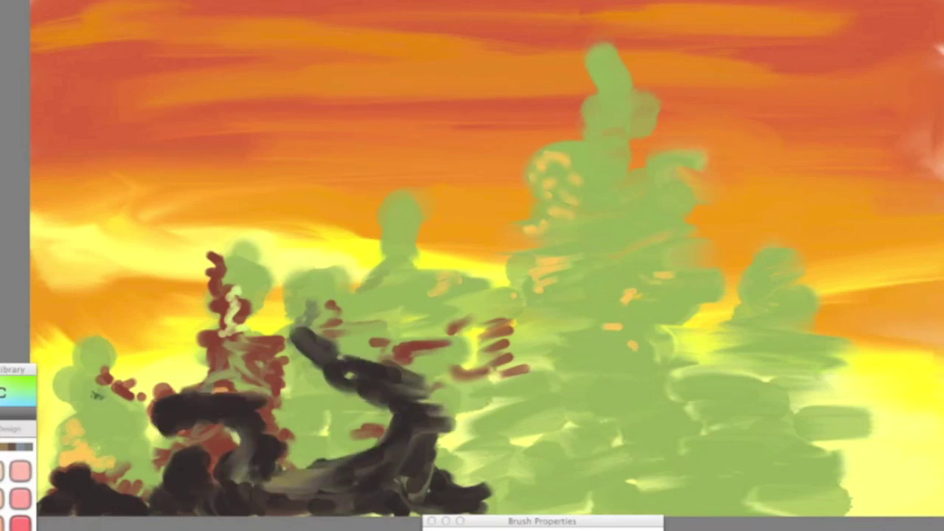
# Draw thin black trunks and forked branches over the trees across the background with a fine tapered brush
pyautogui.moveTo(72, 417); pyautogui.dragTo(96, 450)
pyautogui.moveTo(99, 402); pyautogui.dragTo(103, 465)
pyautogui.moveTo(125, 416); pyautogui.dragTo(117, 472)
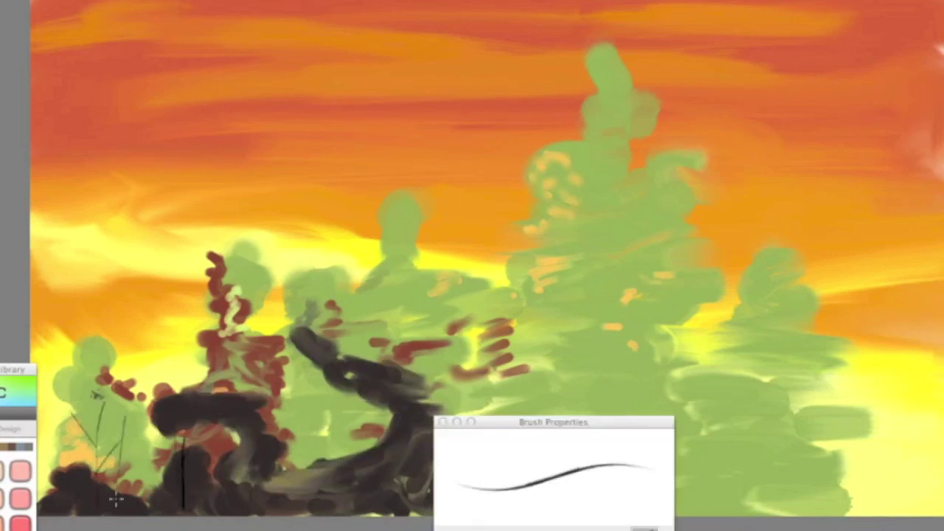
pyautogui.moveTo(405, 490); pyautogui.dragTo(386, 351)
pyautogui.moveTo(583, 516); pyautogui.dragTo(596, 244)
pyautogui.moveTo(579, 443); pyautogui.dragTo(611, 309)
pyautogui.moveTo(601, 105); pyautogui.dragTo(599, 53)
pyautogui.moveTo(660, 185); pyautogui.dragTo(693, 158)
pyautogui.moveTo(174, 454); pyautogui.dragTo(174, 328)
pyautogui.moveTo(280, 363); pyautogui.dragTo(274, 288)
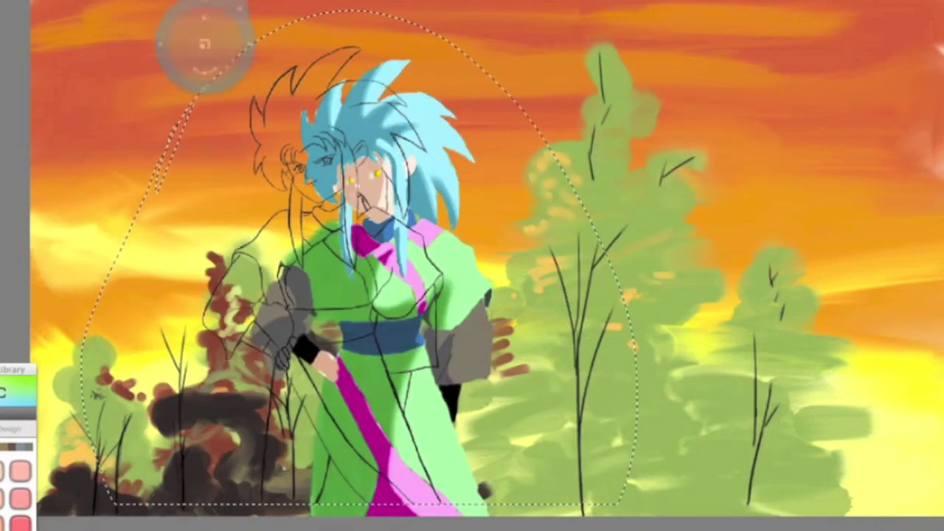